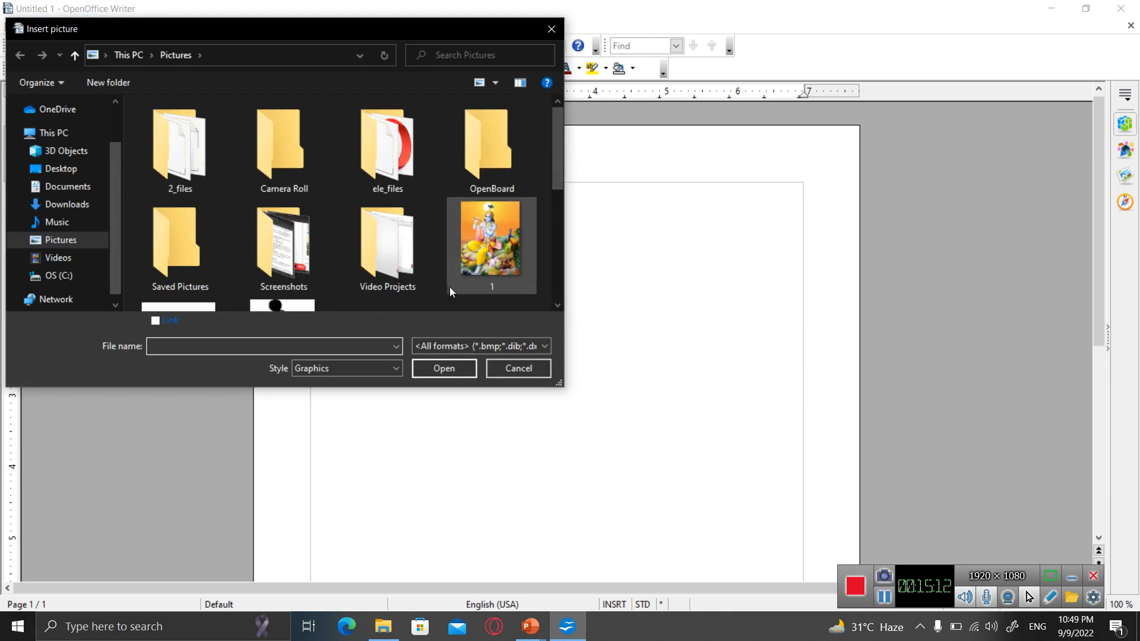
Insert picture 1 from the Pictures folder and enlarge it to a roughly square shape
click(473, 256)
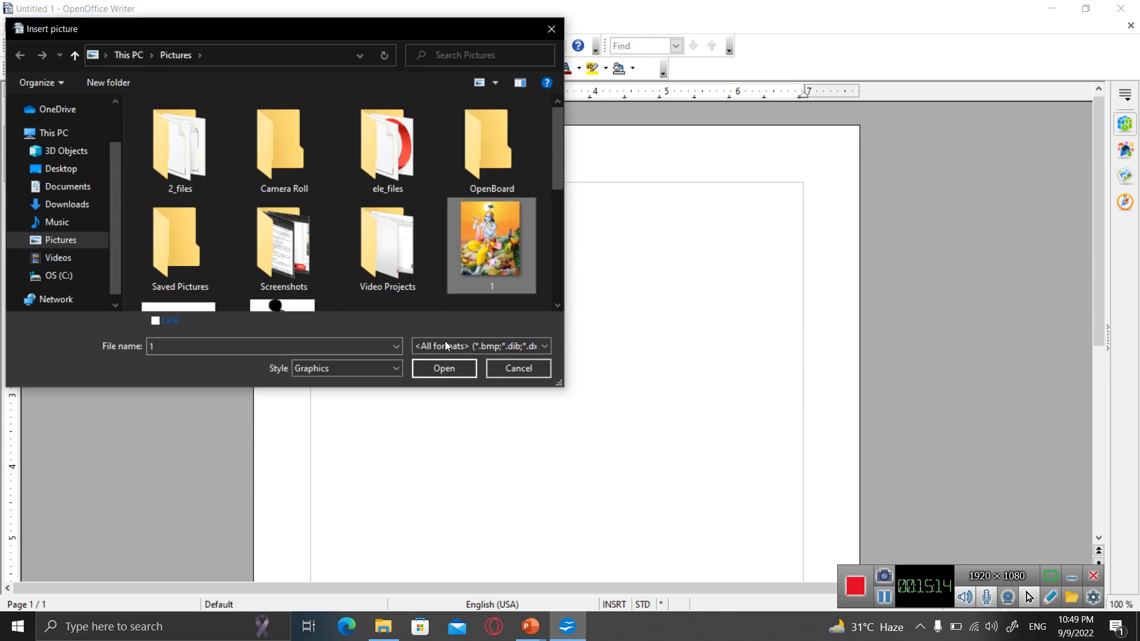
click(444, 369)
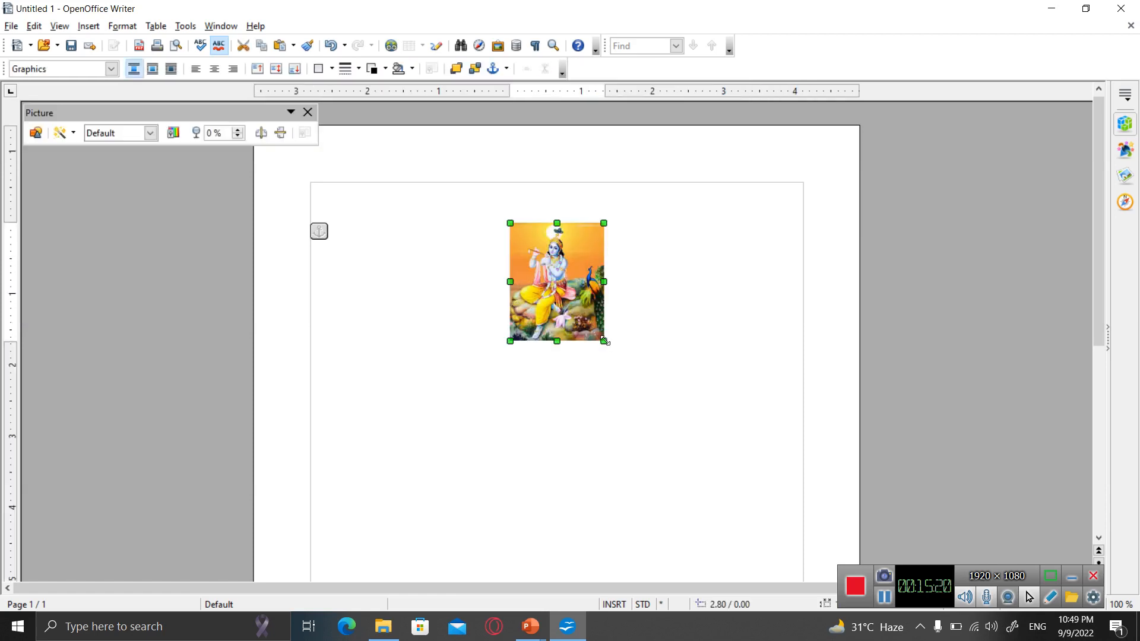
drag(604, 340, 672, 385)
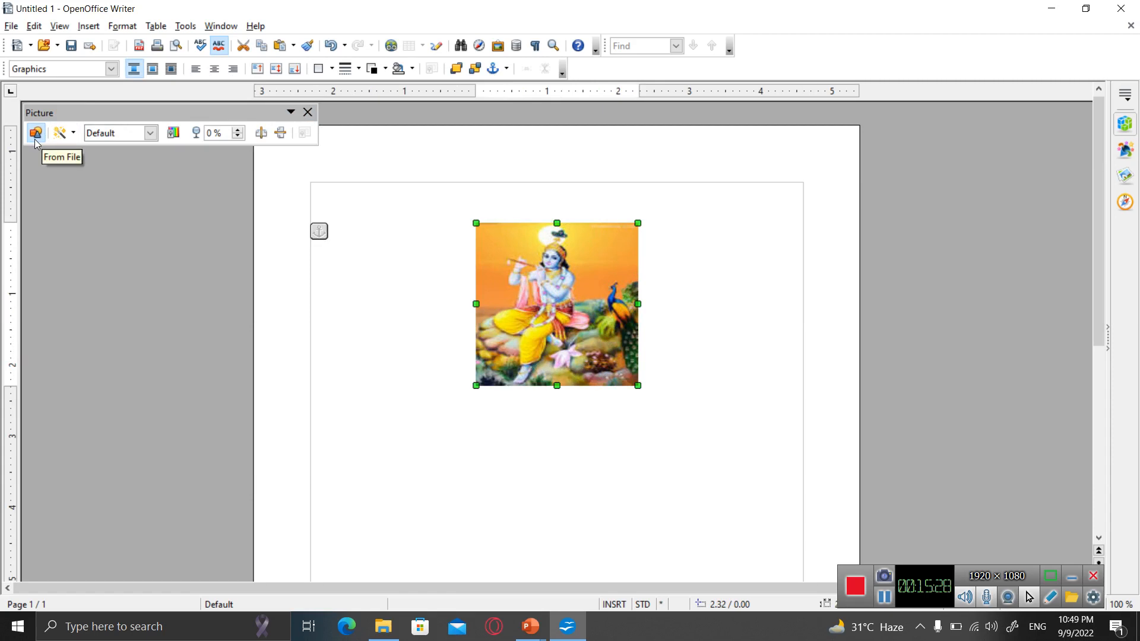
Apply the Invert filter to the picture, and apply it again to restore the original colours
click(74, 134)
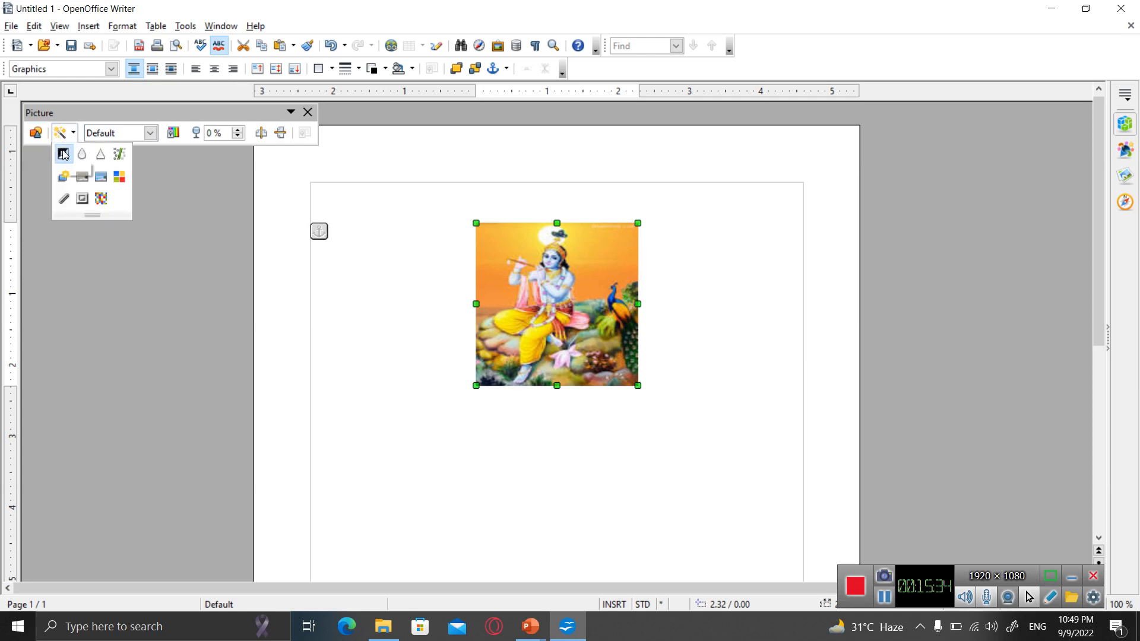
click(63, 153)
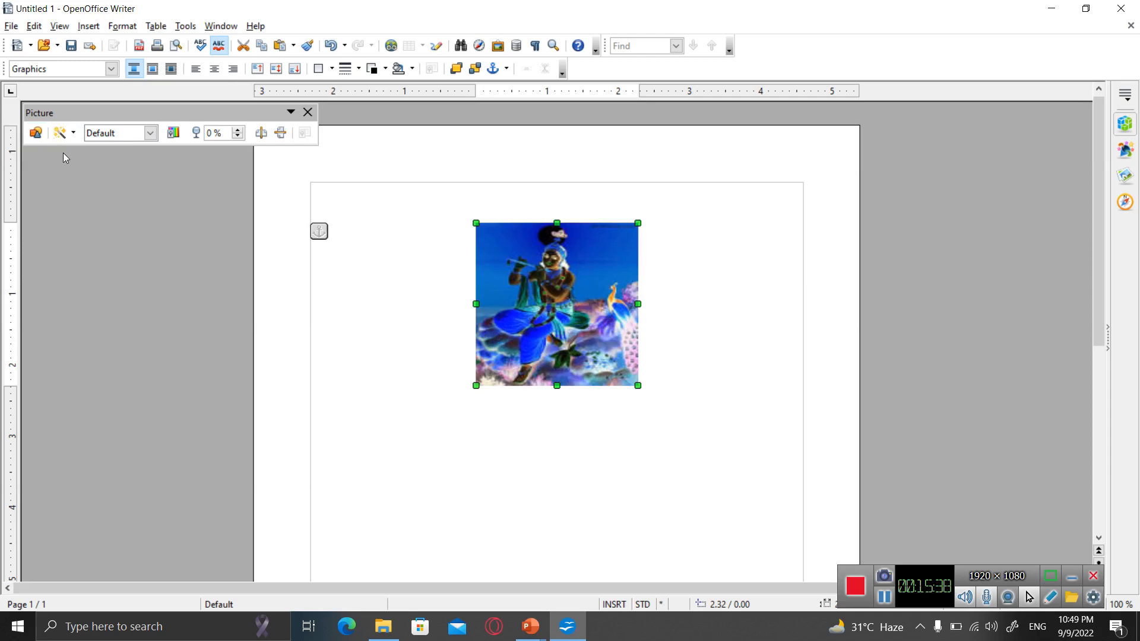
click(70, 141)
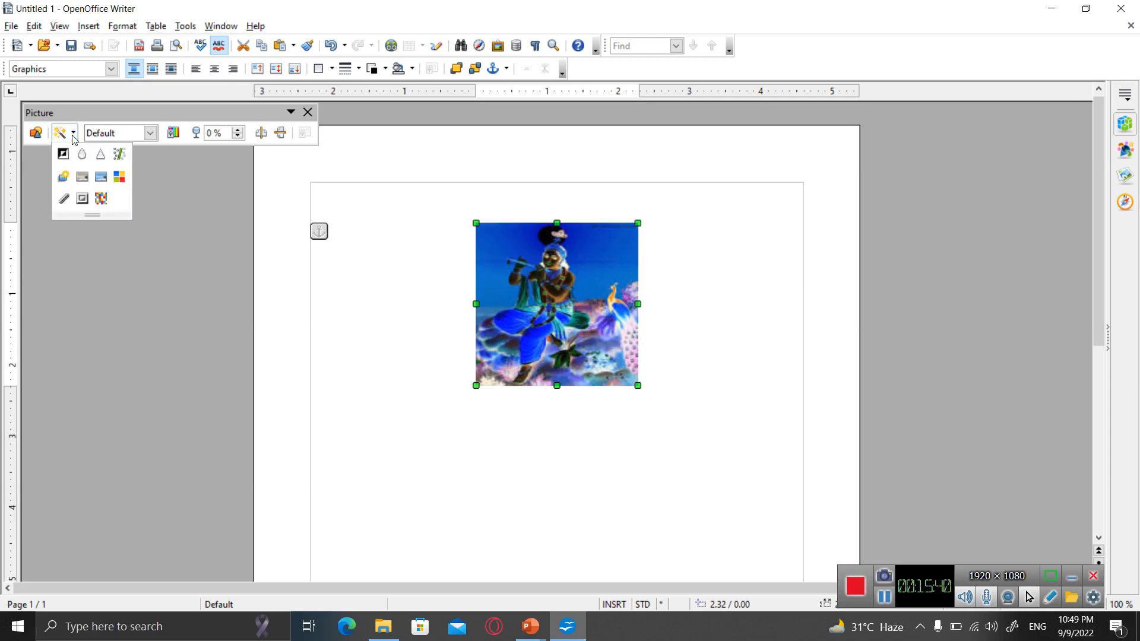
click(64, 154)
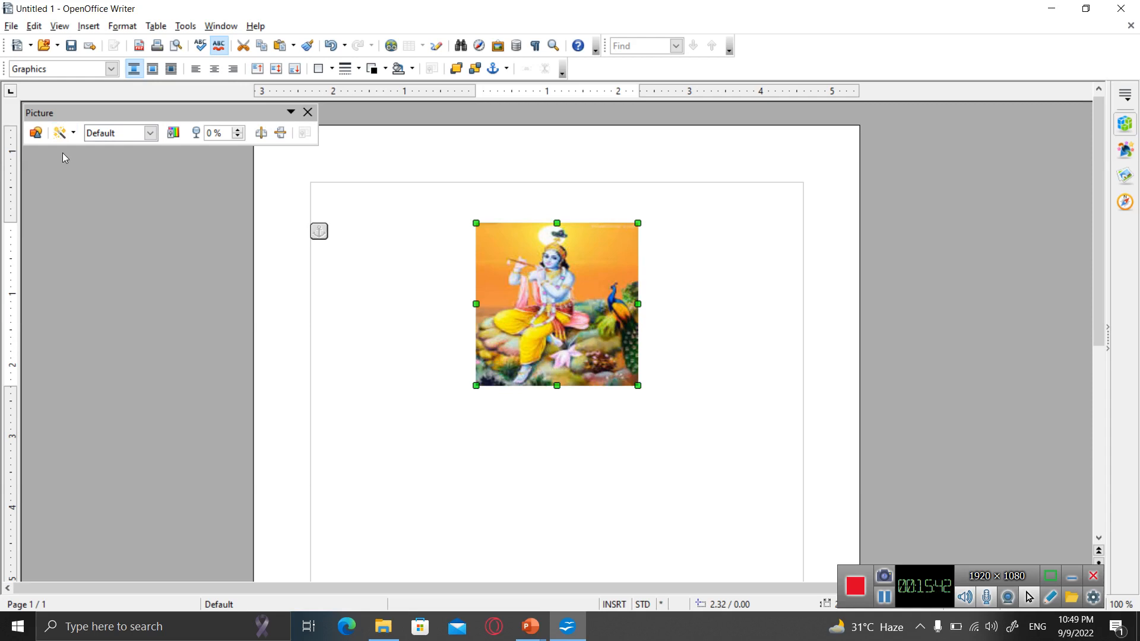
Apply the Smooth filter to the picture twice
click(74, 137)
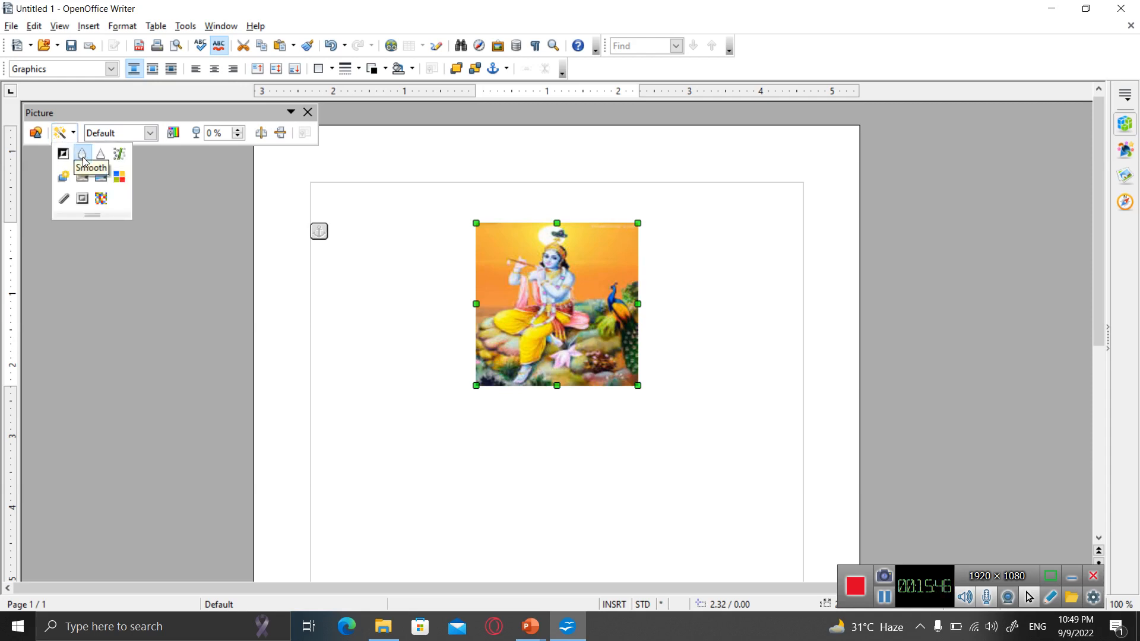
click(82, 155)
key(Escape)
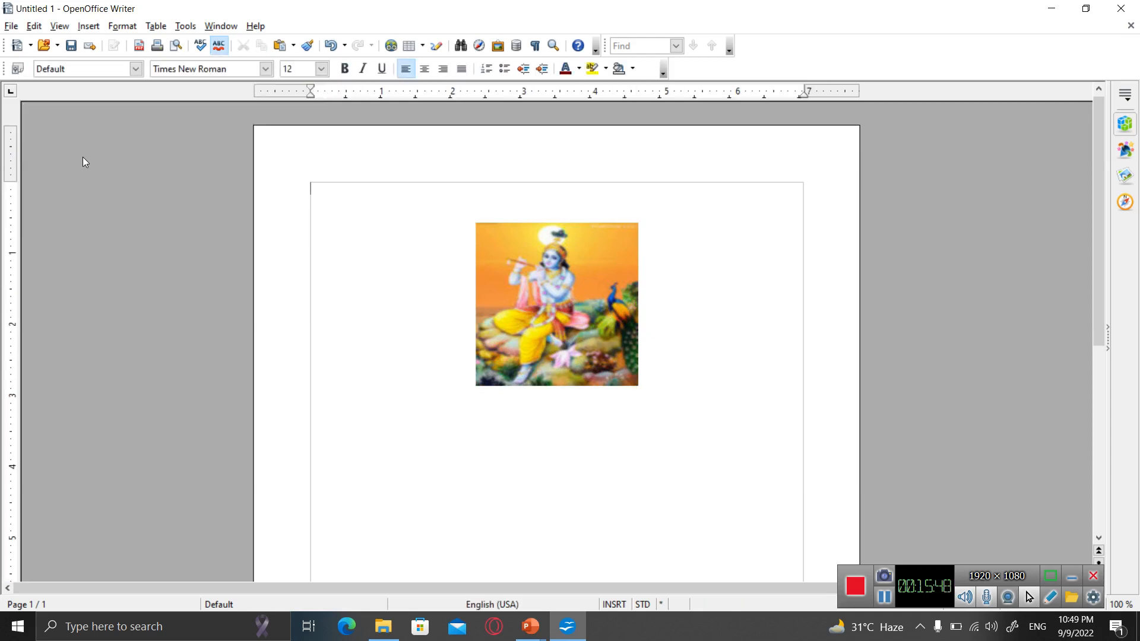
click(508, 248)
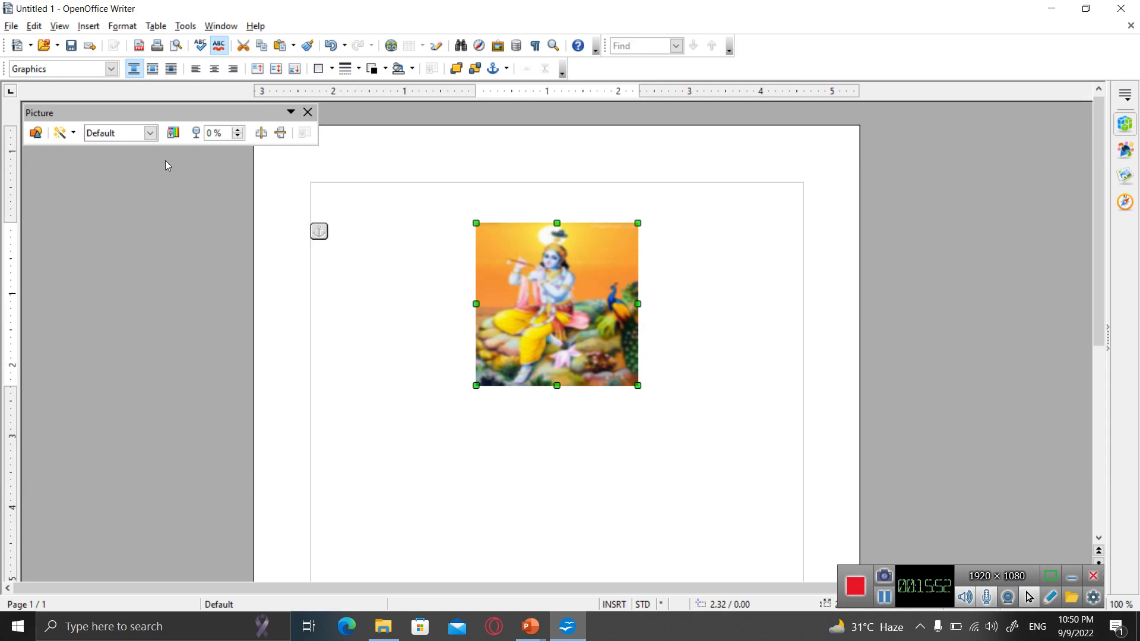
click(76, 134)
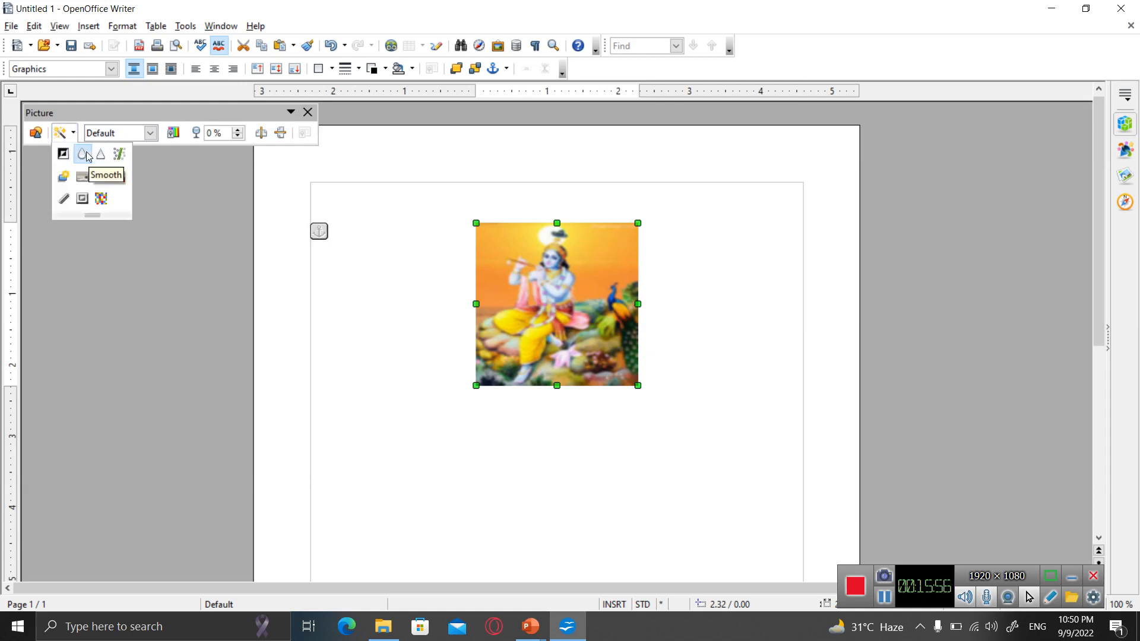
click(81, 155)
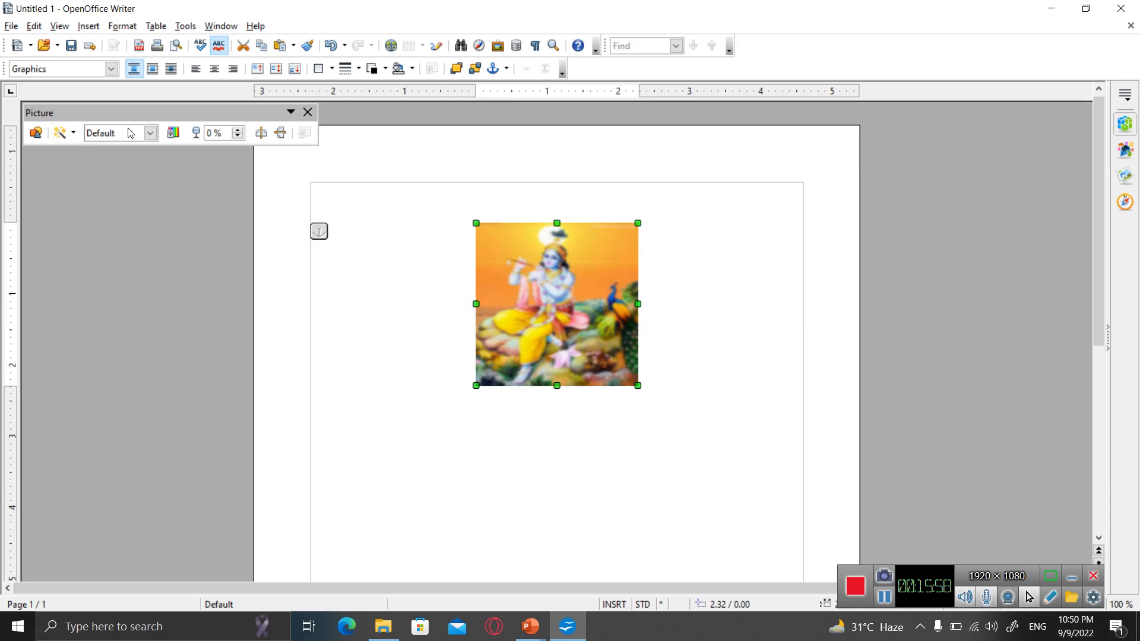
Apply the Sharpen filter and the Remove Noise filter to the smoothed picture
click(70, 133)
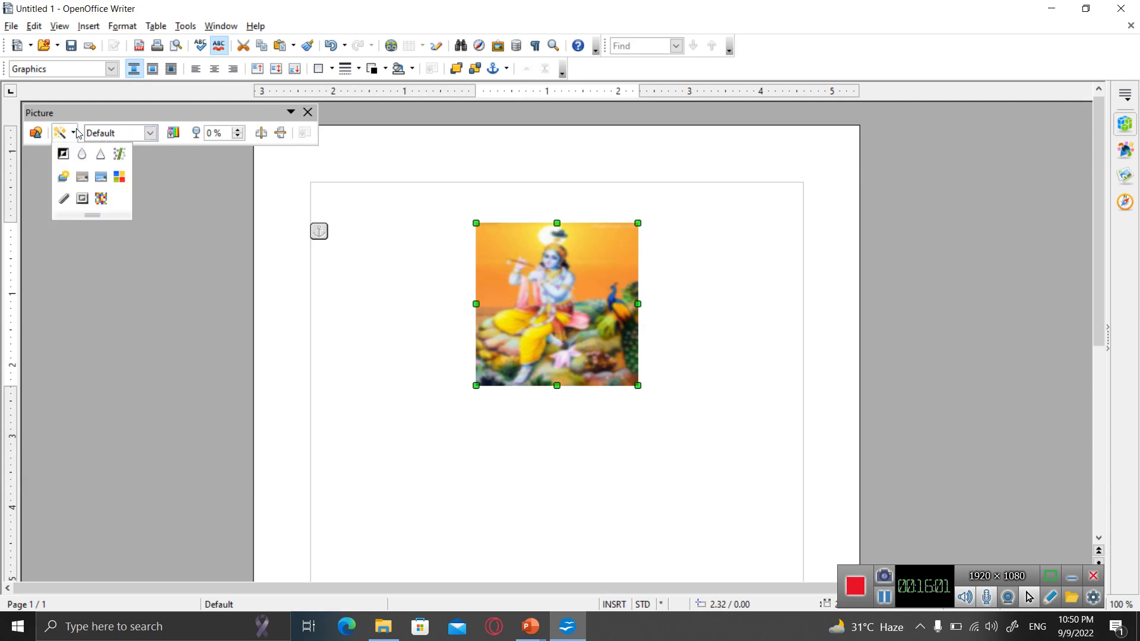
click(102, 157)
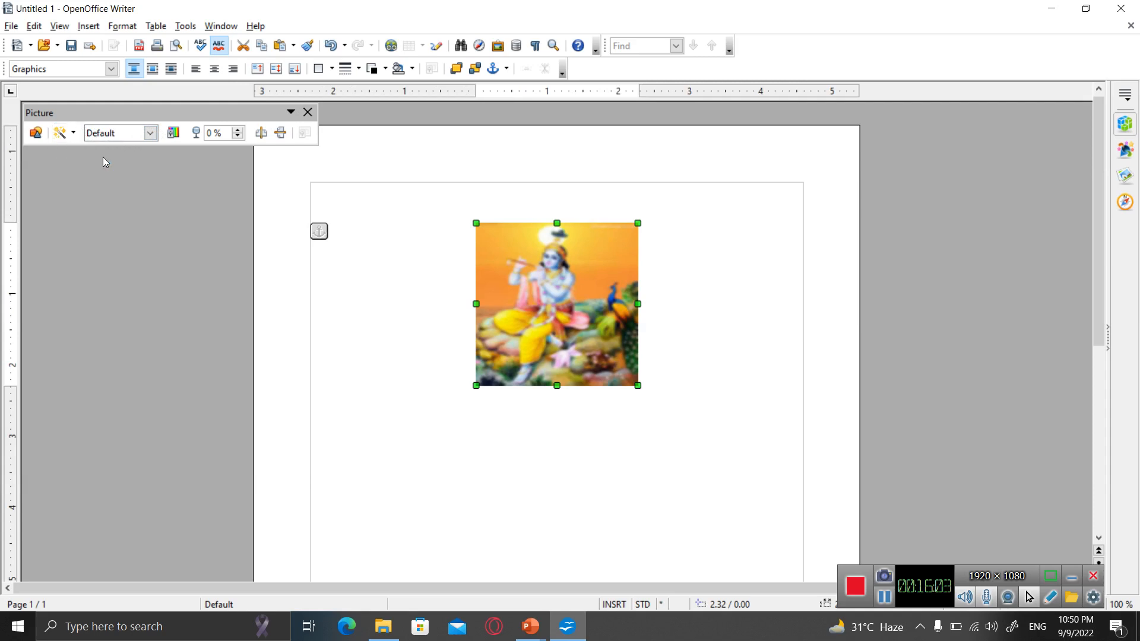
click(74, 131)
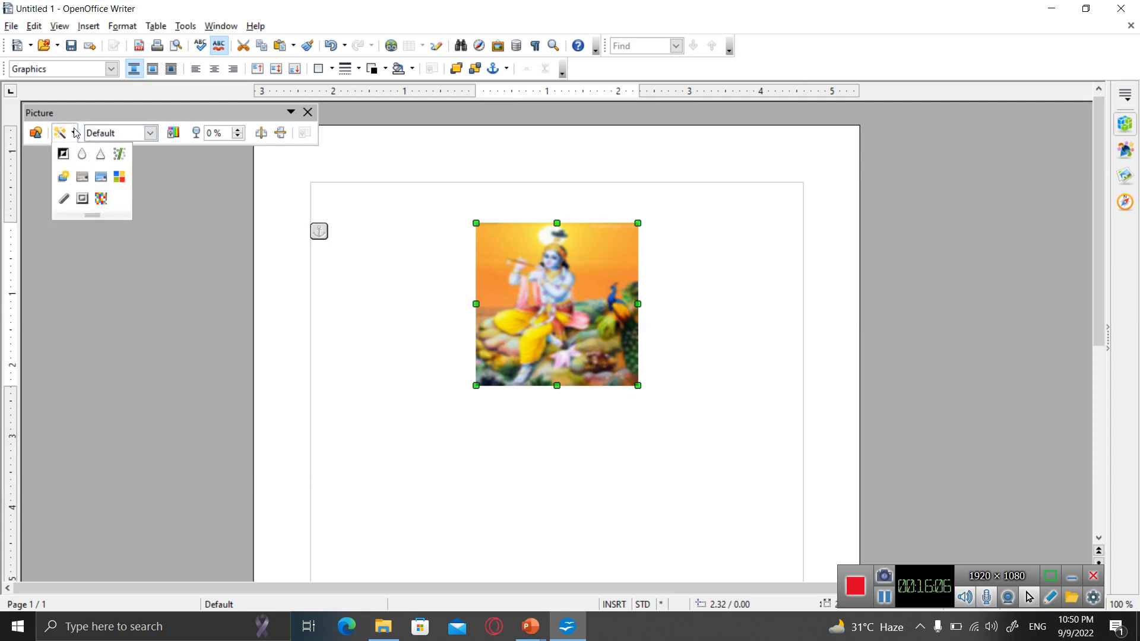
click(121, 158)
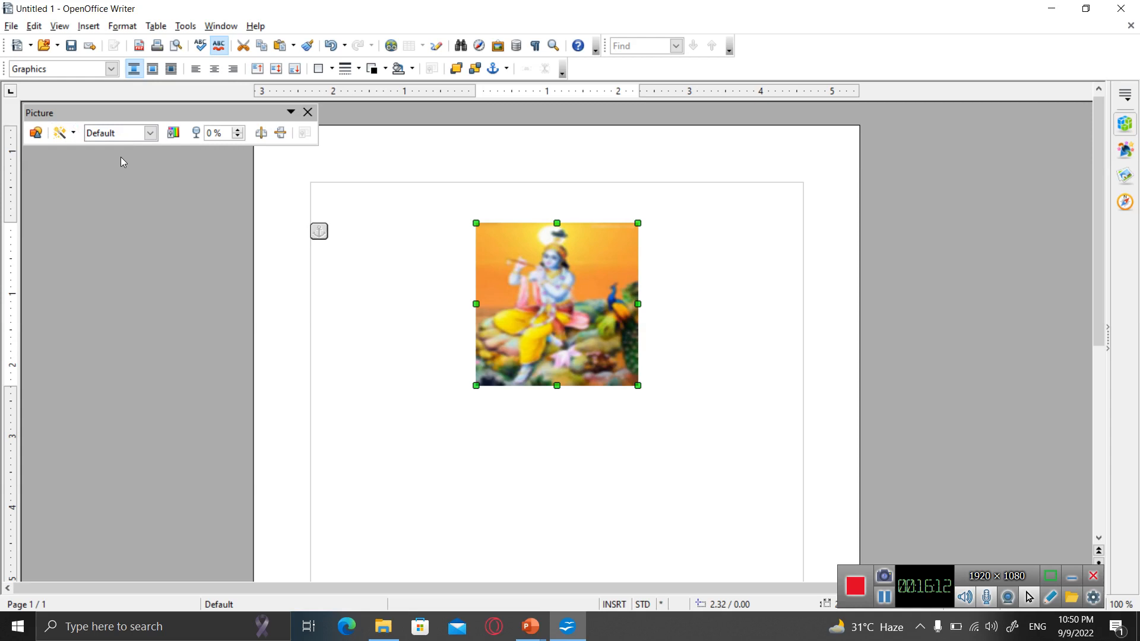
Undo the filters applied to the picture and its enlargement
click(75, 135)
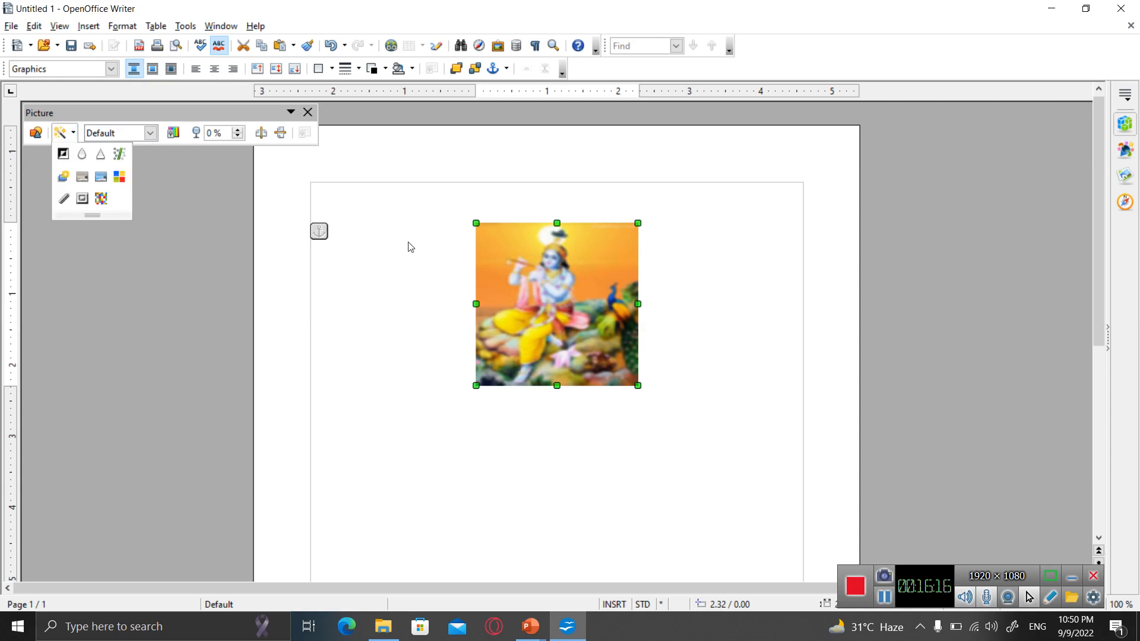
click(516, 270)
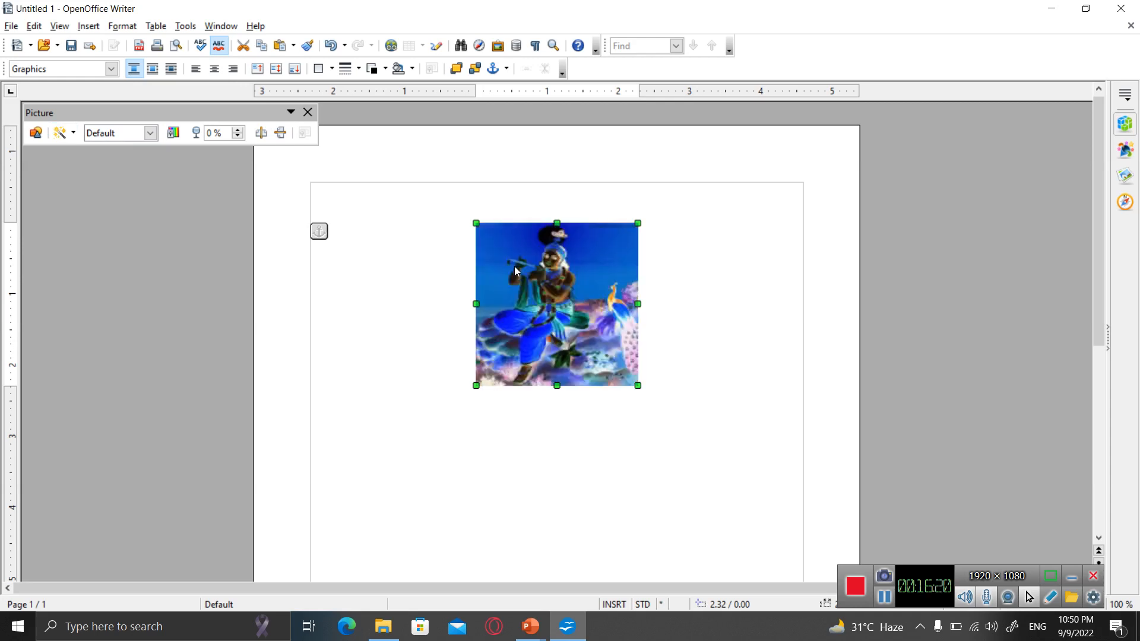
key(ctrl+z)
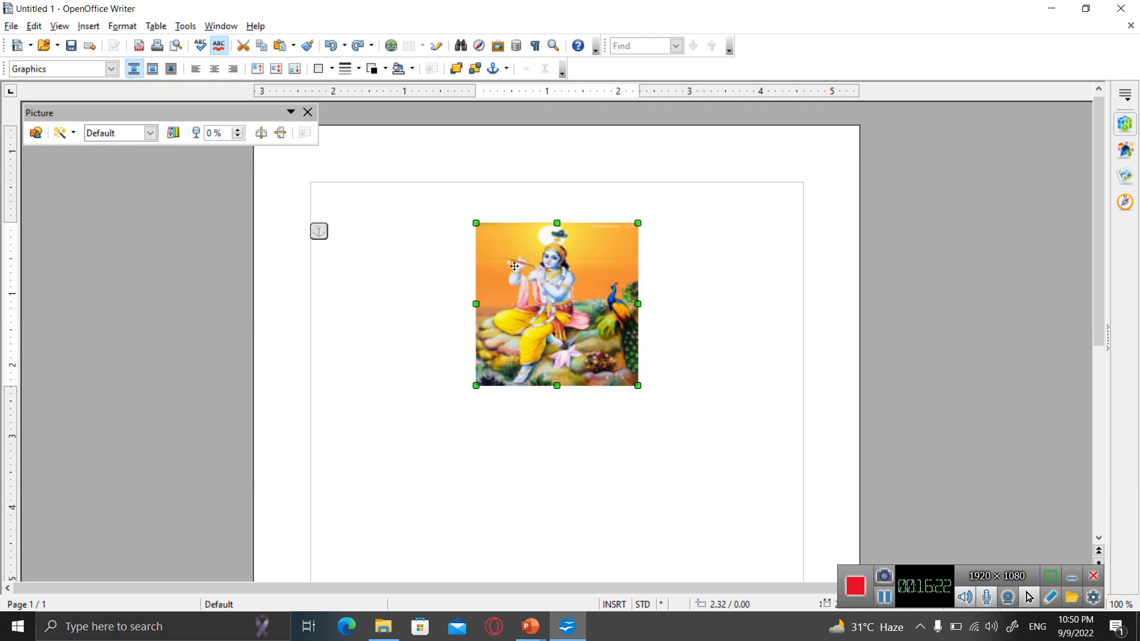
key(ctrl+z)
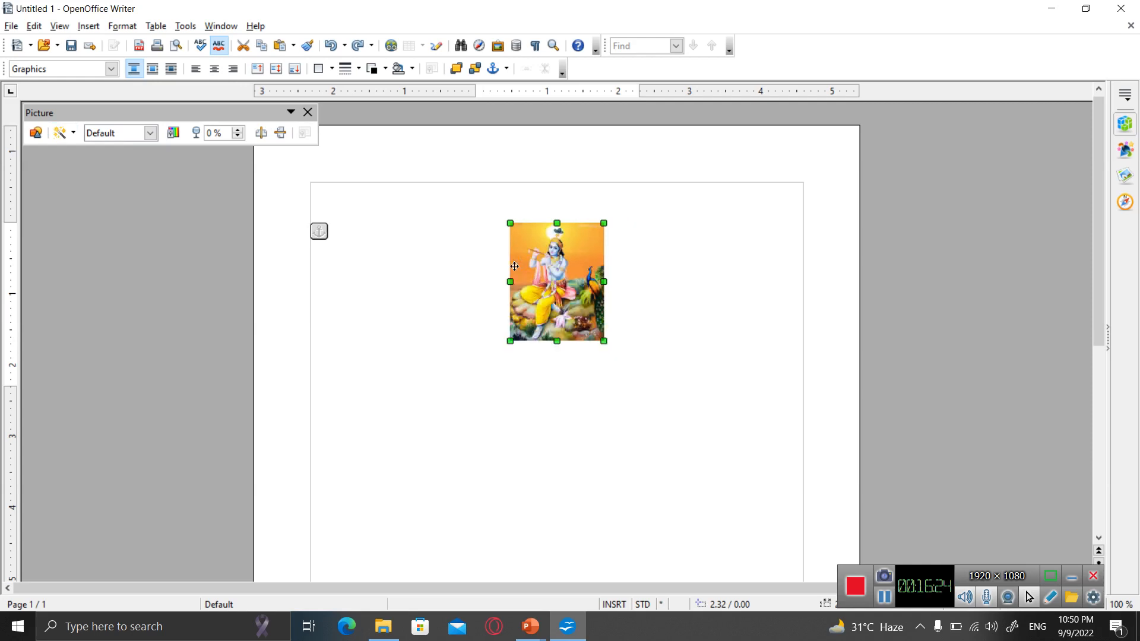
Preview the Solarization filter on the picture with a raised threshold value, and cancel it
click(73, 132)
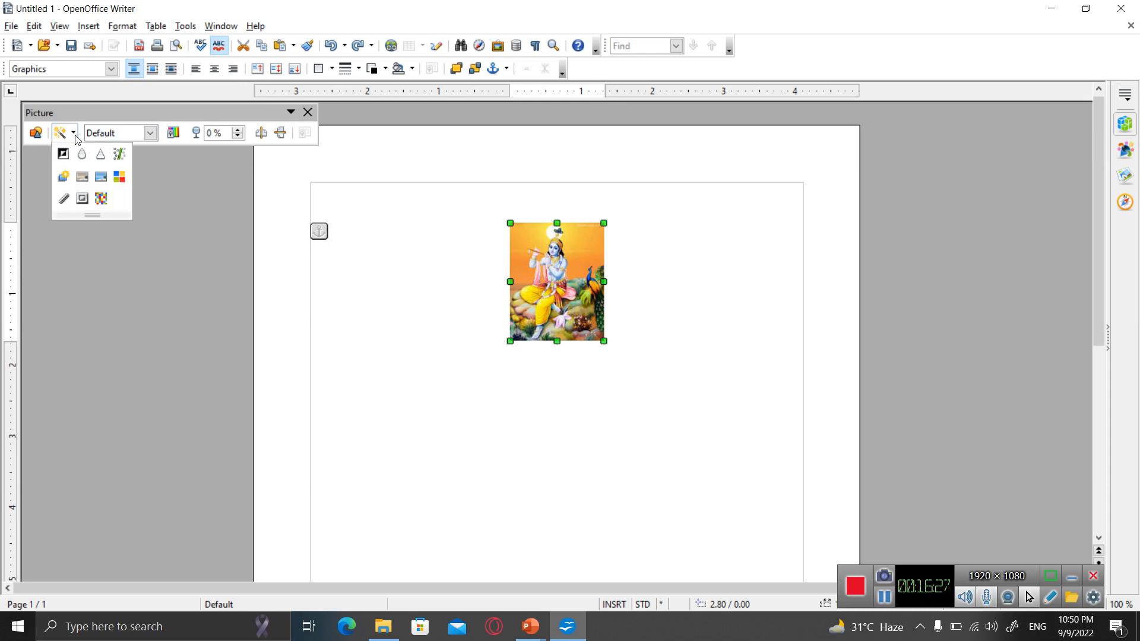
click(62, 176)
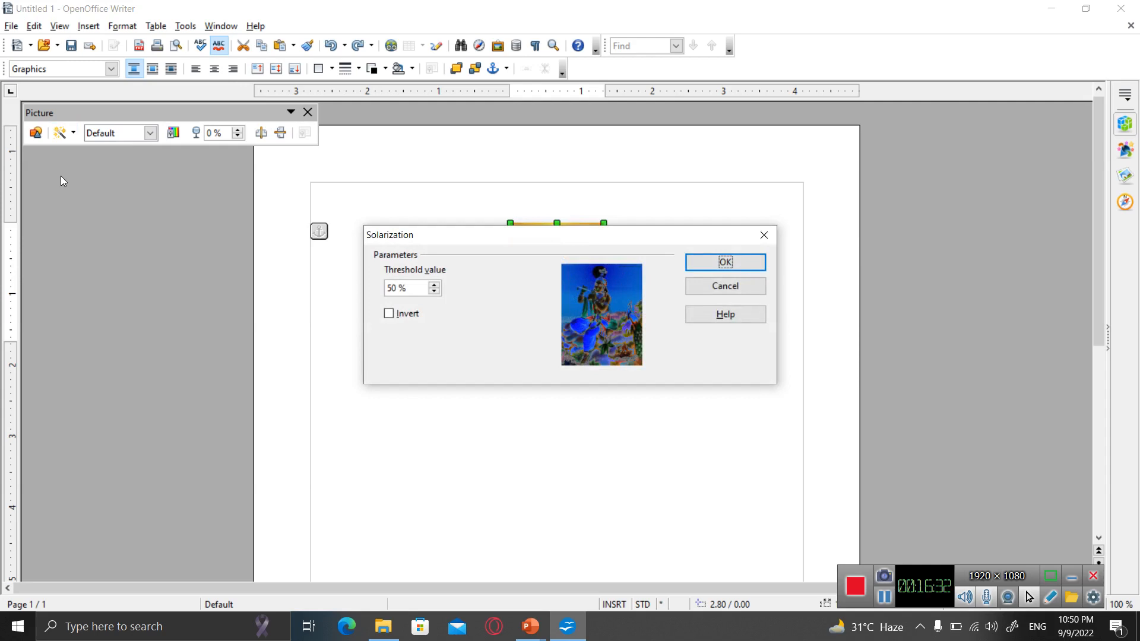
click(436, 285)
click(436, 285)
click(436, 285)
click(436, 285)
click(724, 289)
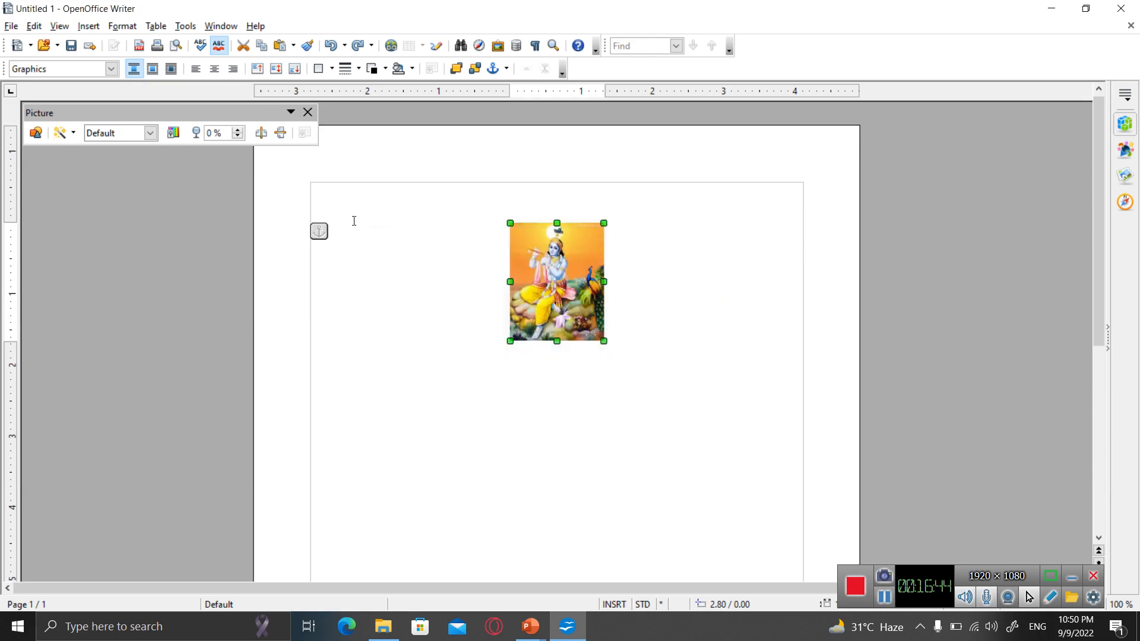
Preview the Aging filter on the picture with an aging degree of up to 41 %, and cancel it
click(72, 133)
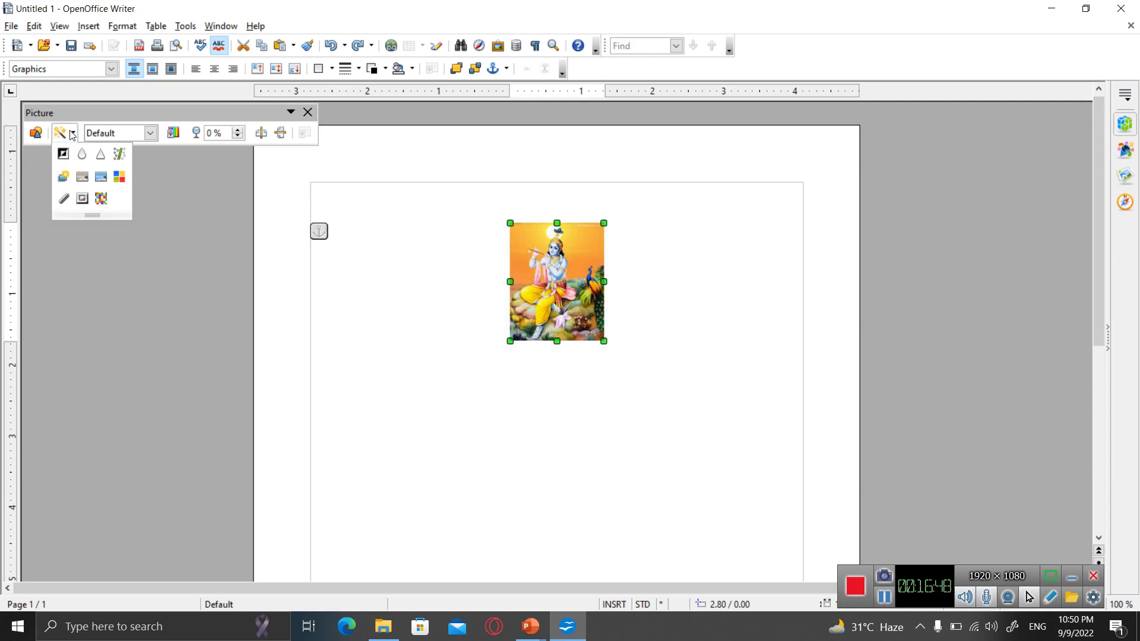
click(83, 178)
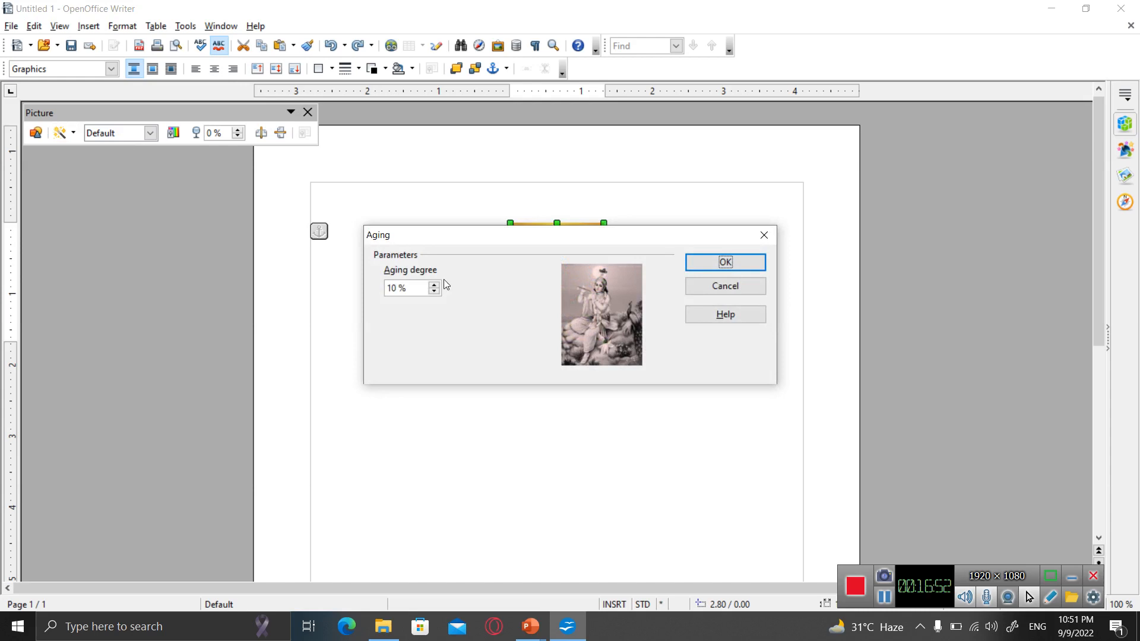
click(435, 283)
click(435, 285)
click(434, 285)
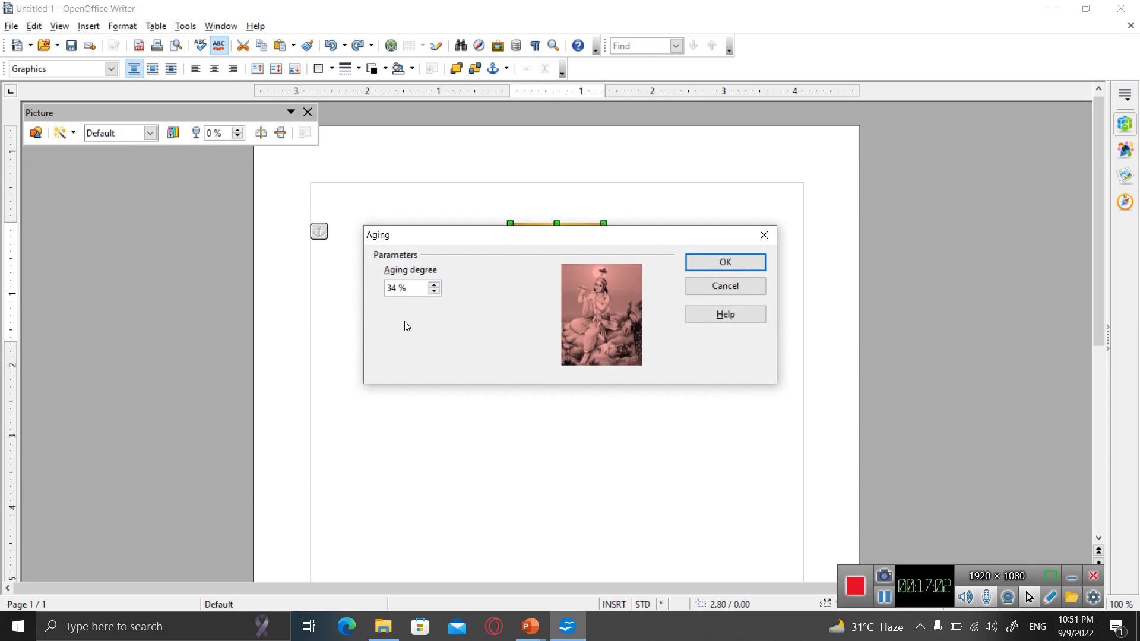
click(434, 285)
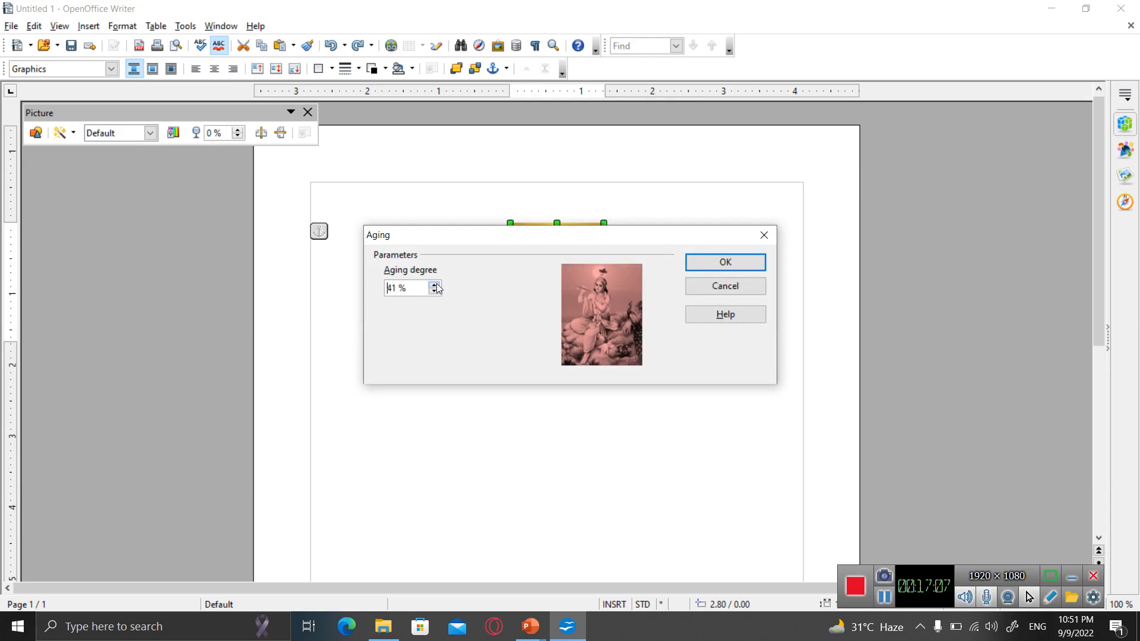
click(713, 289)
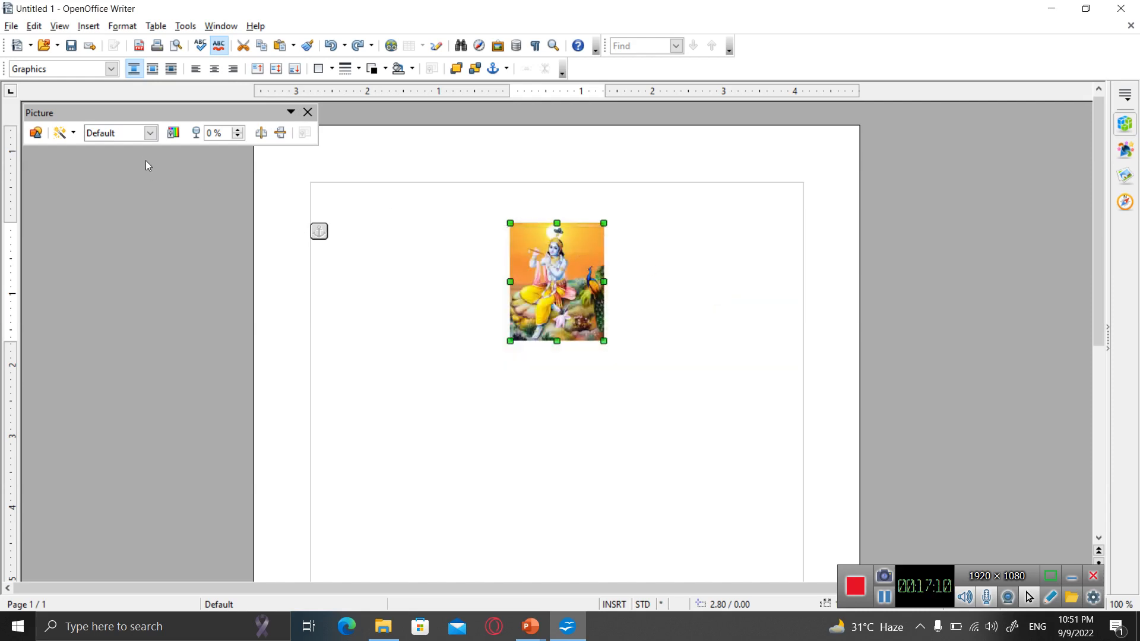
Preview the Posterize filter on the picture with 36 and with 16 poster colors, and cancel it
click(75, 135)
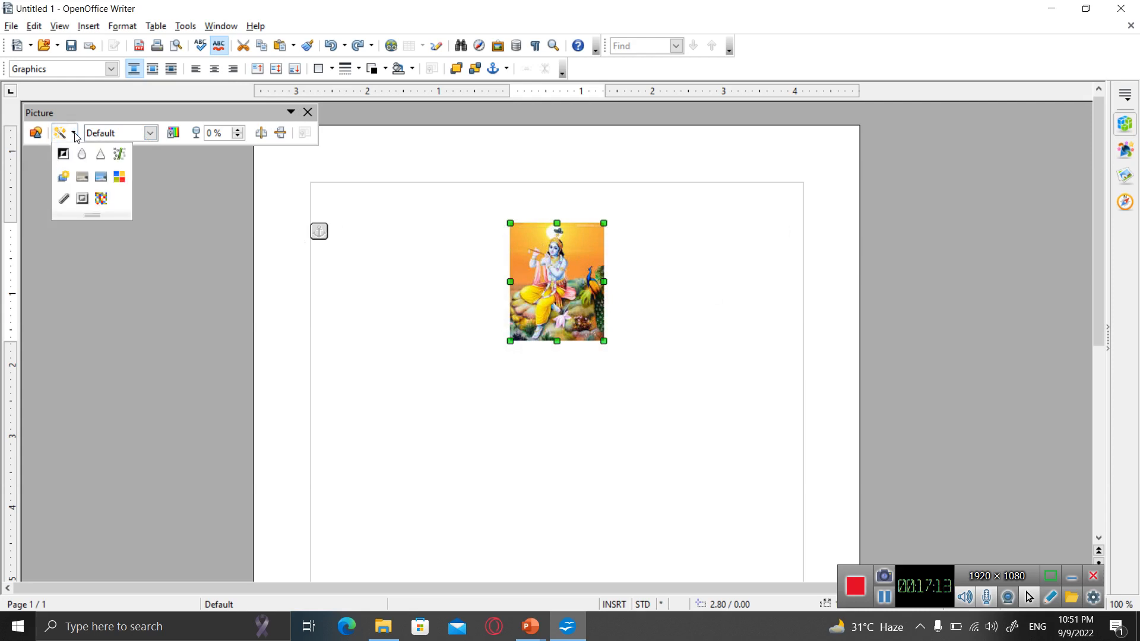
click(108, 180)
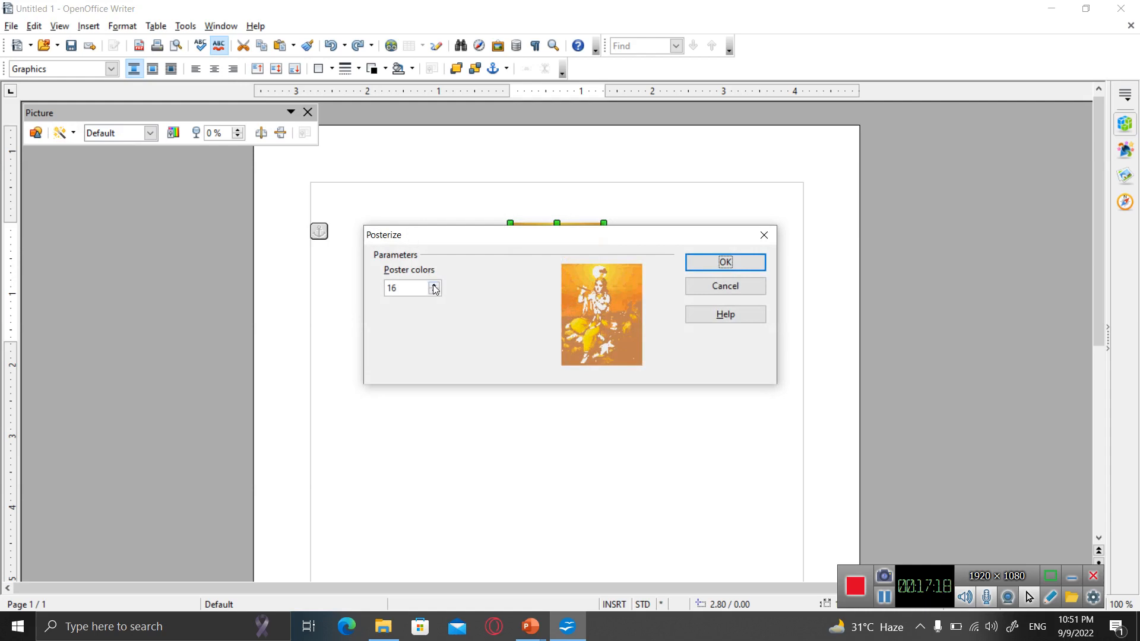
click(434, 285)
click(434, 285)
click(433, 285)
click(434, 285)
click(434, 285)
click(434, 286)
click(434, 285)
click(435, 285)
click(435, 286)
click(435, 285)
click(435, 285)
click(434, 286)
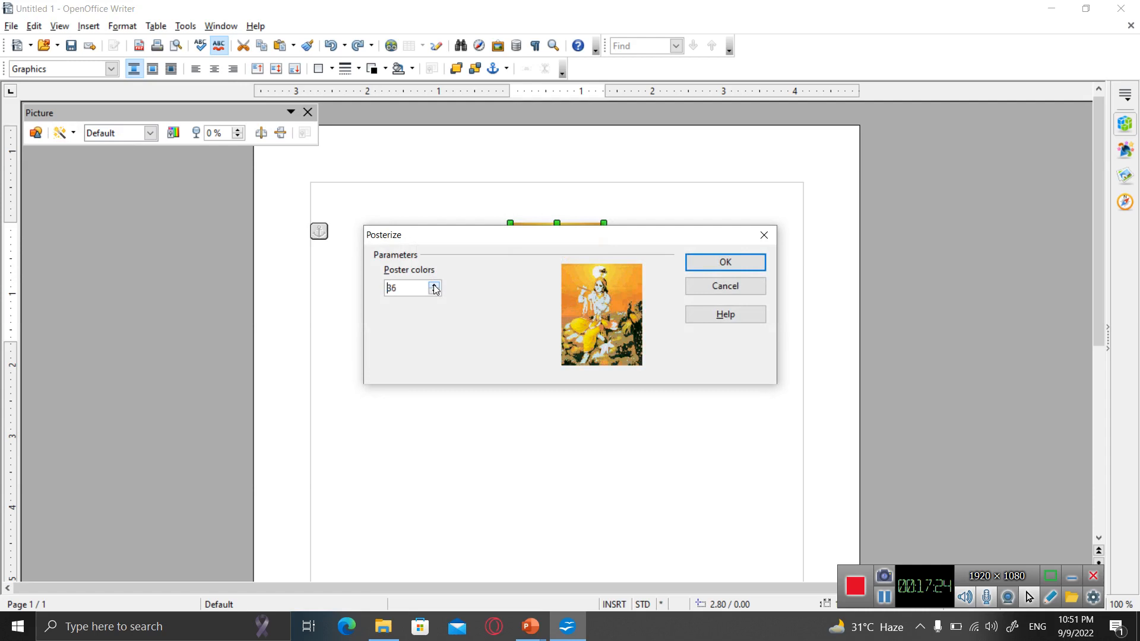
click(434, 290)
click(434, 290)
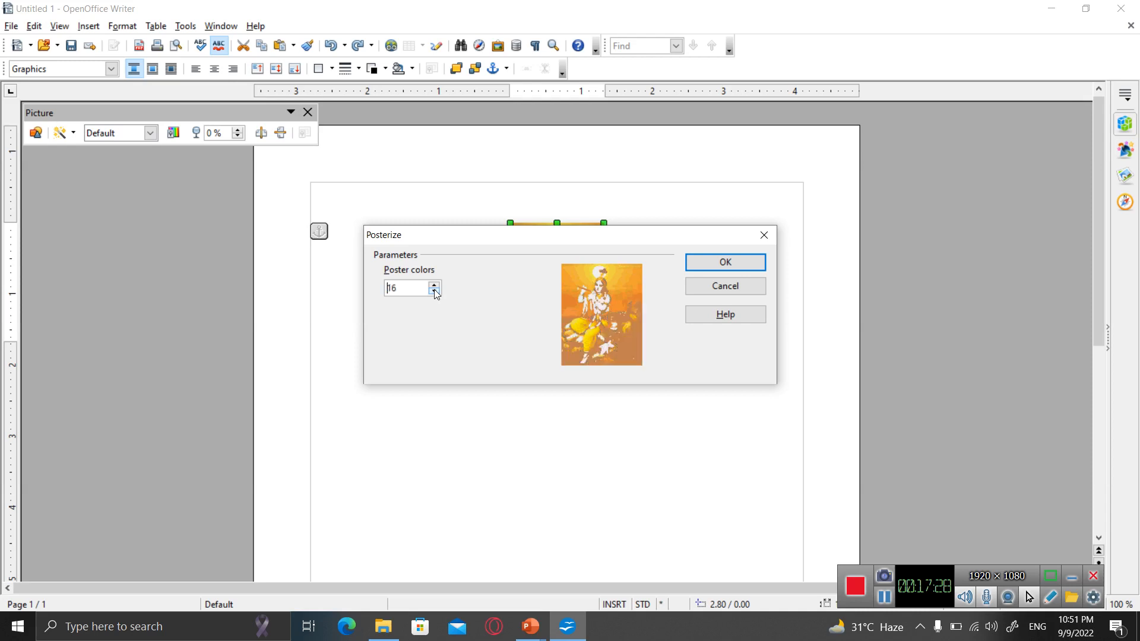
click(721, 287)
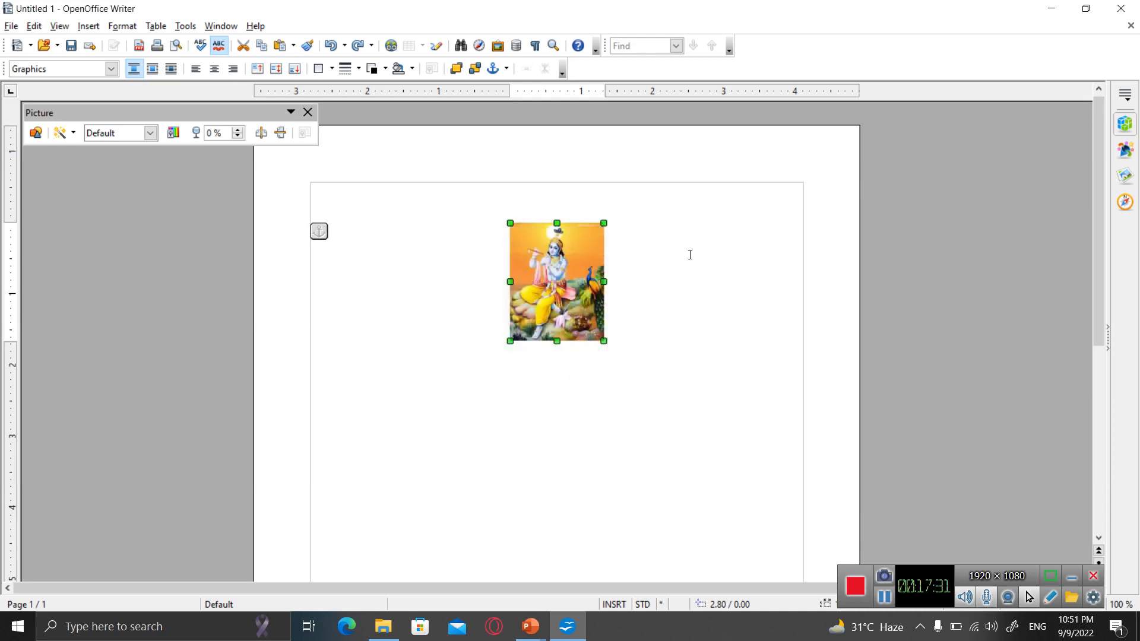
Apply the Charcoal Sketch filter to the picture
click(71, 134)
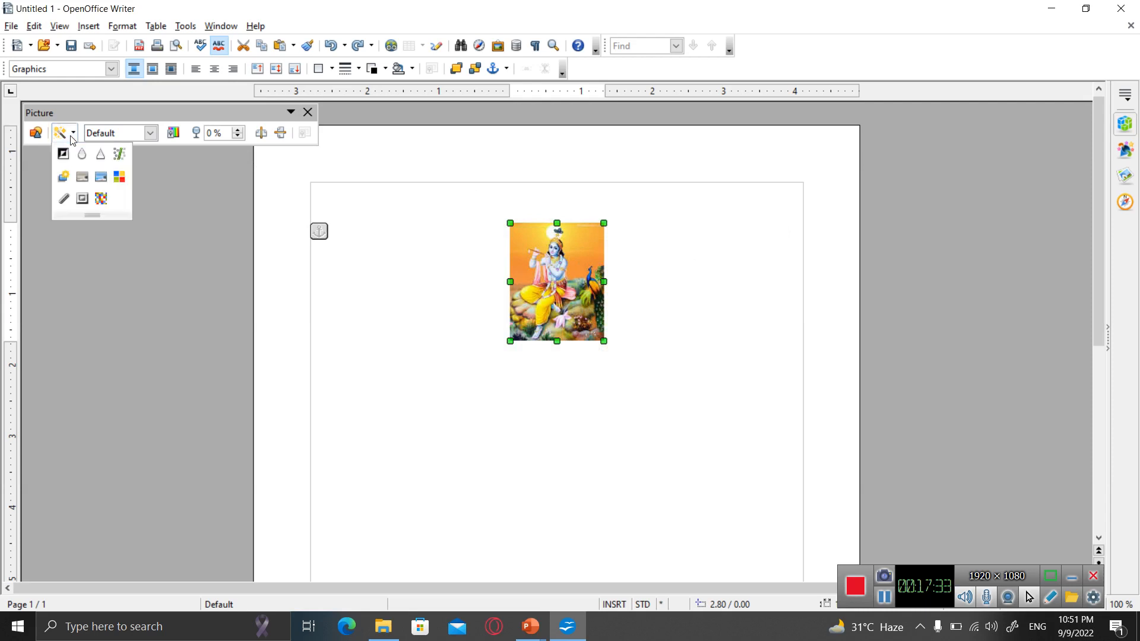
click(64, 199)
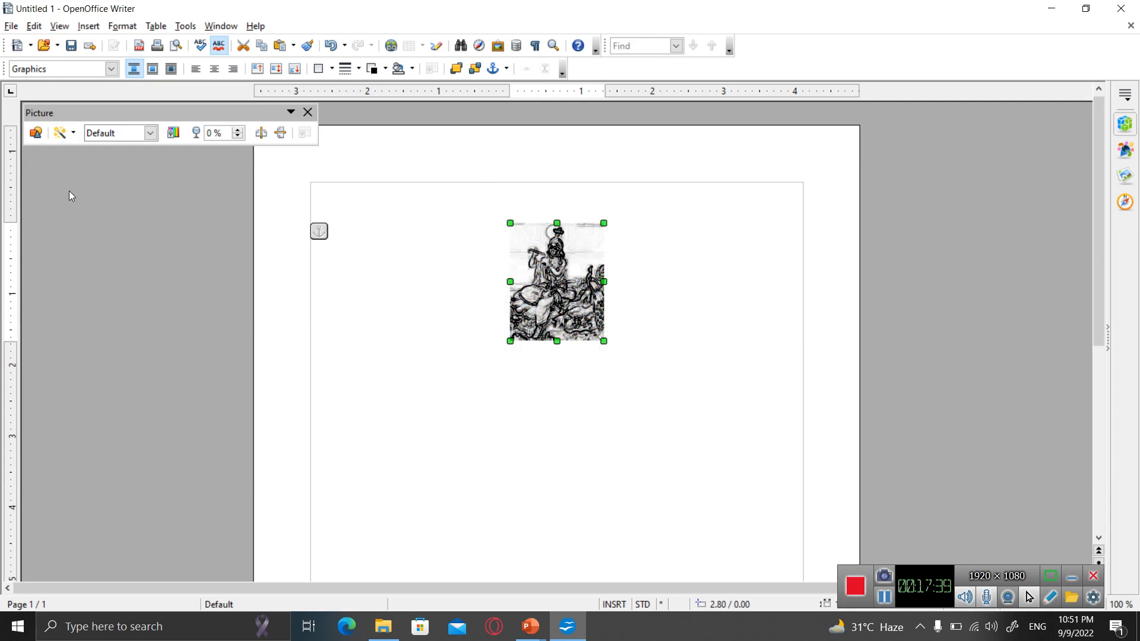
Undo the Charcoal Sketch filter, and preview the Relief filter on the picture before cancelling it
key(ctrl+z)
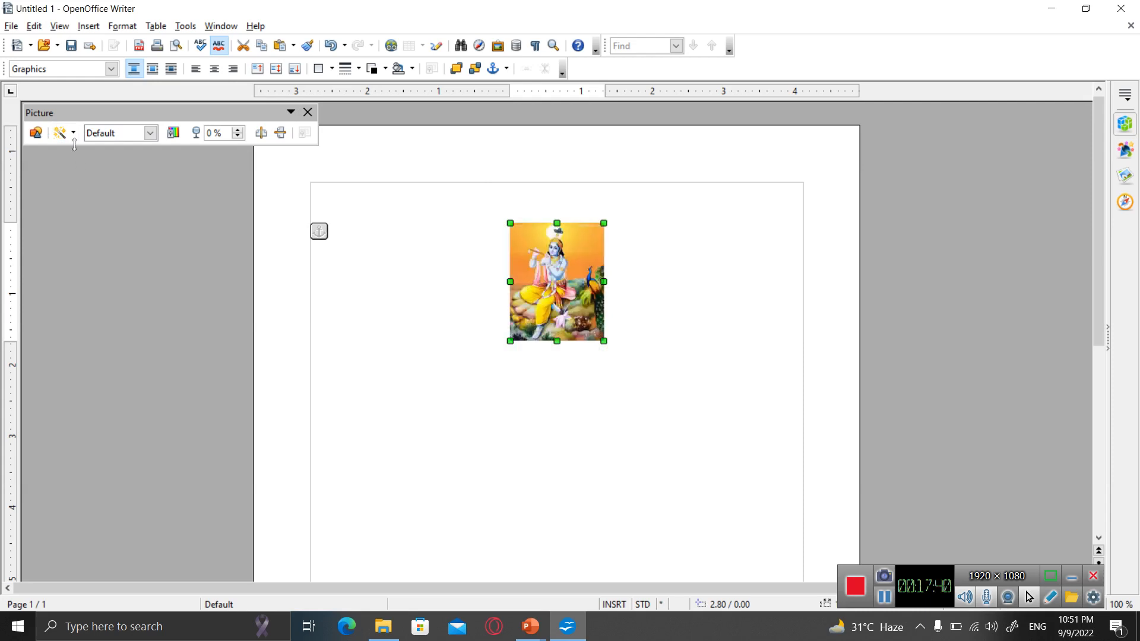
click(72, 133)
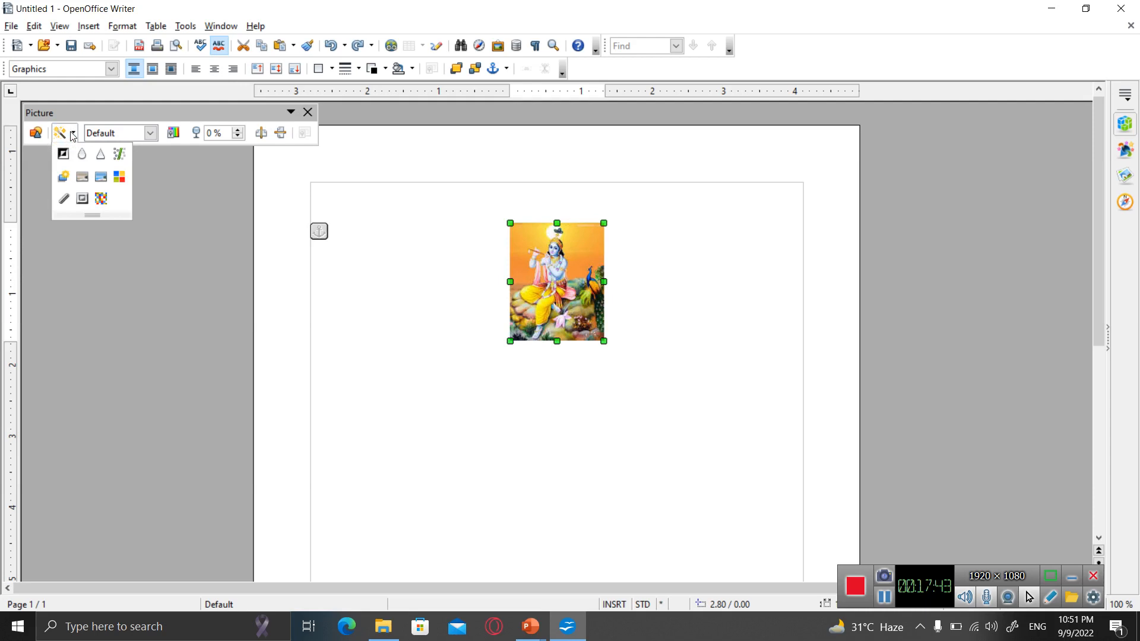
click(82, 199)
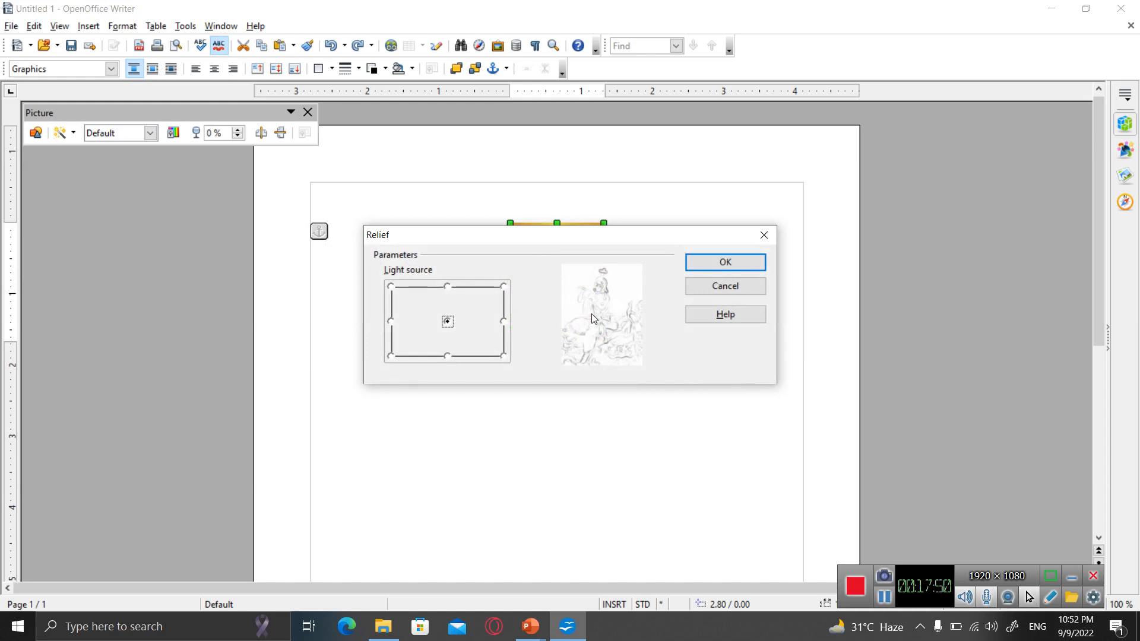
click(726, 286)
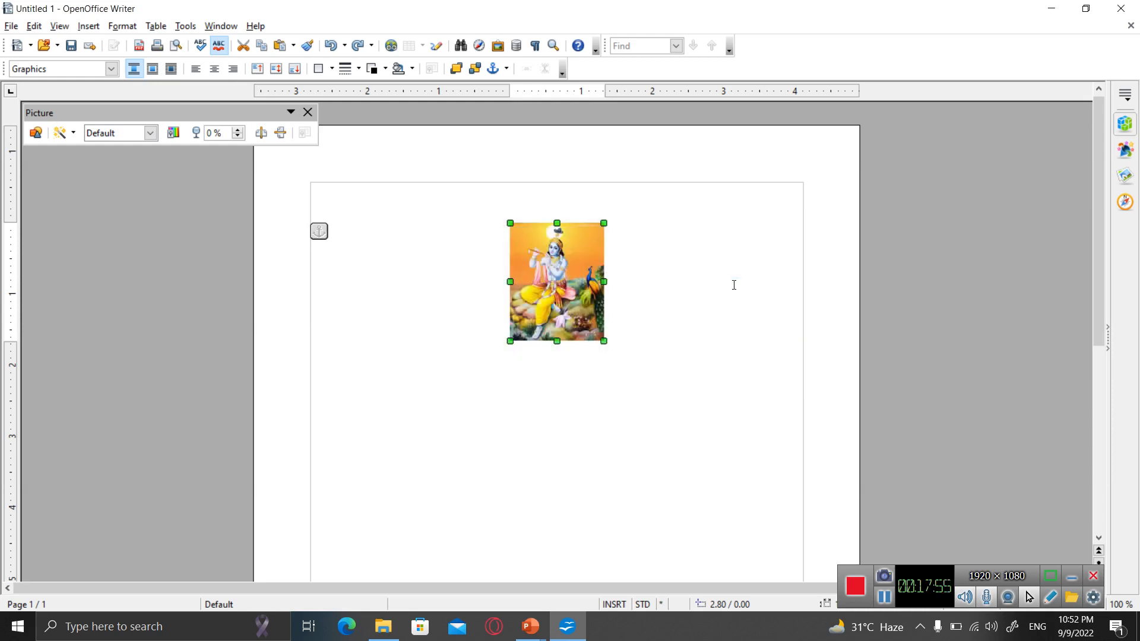
Preview the Mosaic filter on the picture with a width of 7 pixels and a height of 10 pixels
click(77, 137)
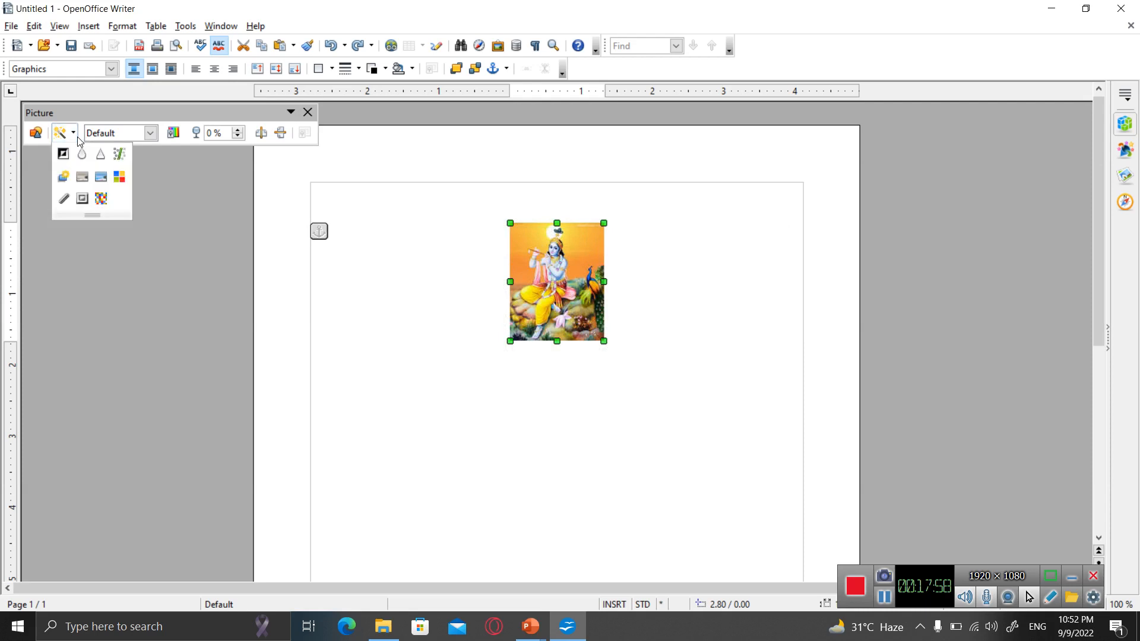
click(103, 199)
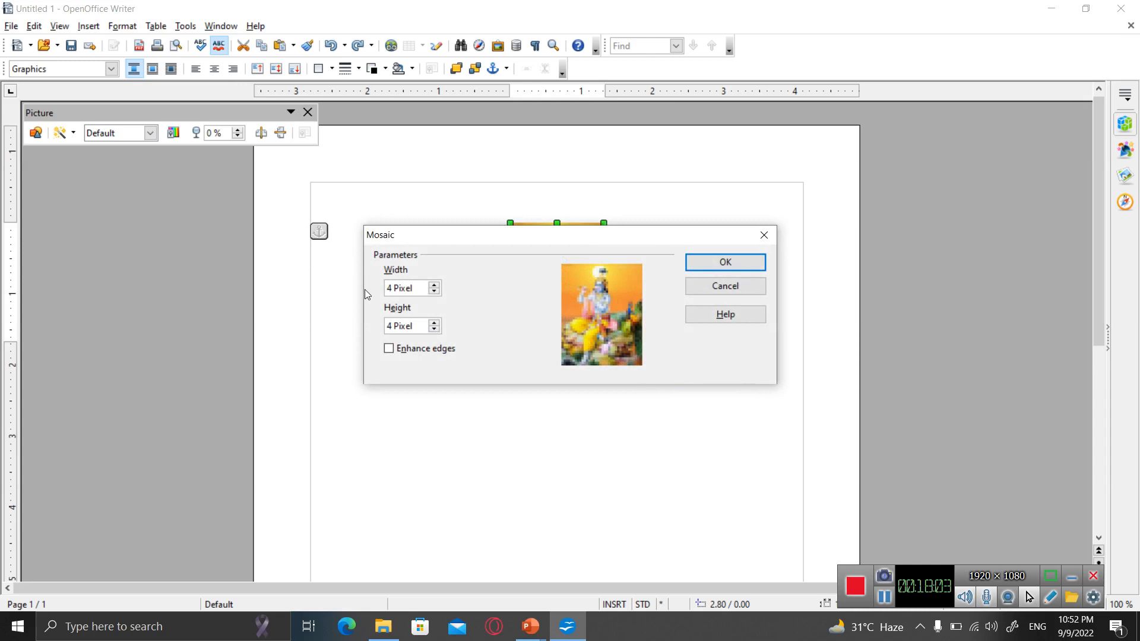
click(434, 284)
click(434, 284)
click(434, 284)
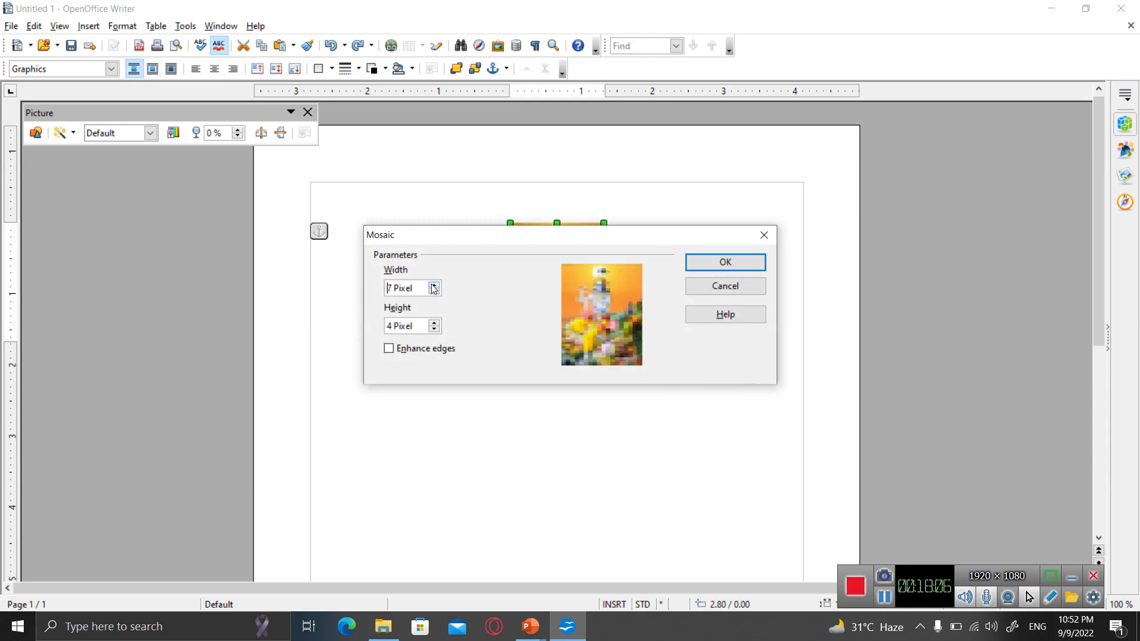
click(434, 323)
click(434, 324)
click(434, 323)
click(434, 324)
click(435, 323)
click(434, 323)
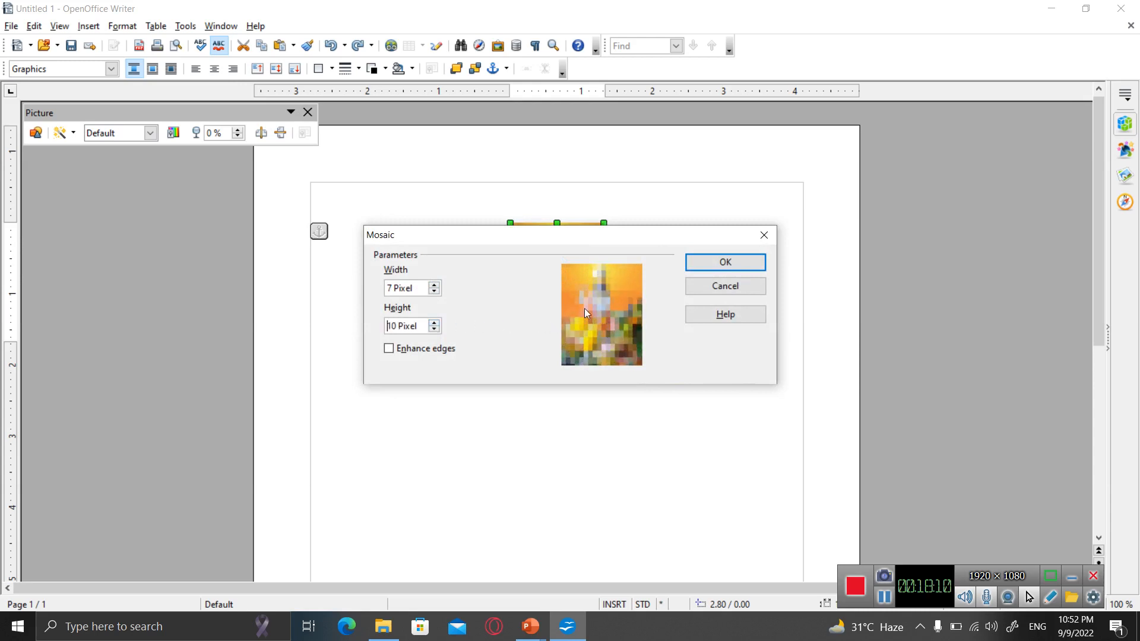
Reduce the Mosaic filter's width and height to 1 pixel each
click(434, 294)
click(434, 293)
click(434, 293)
click(434, 294)
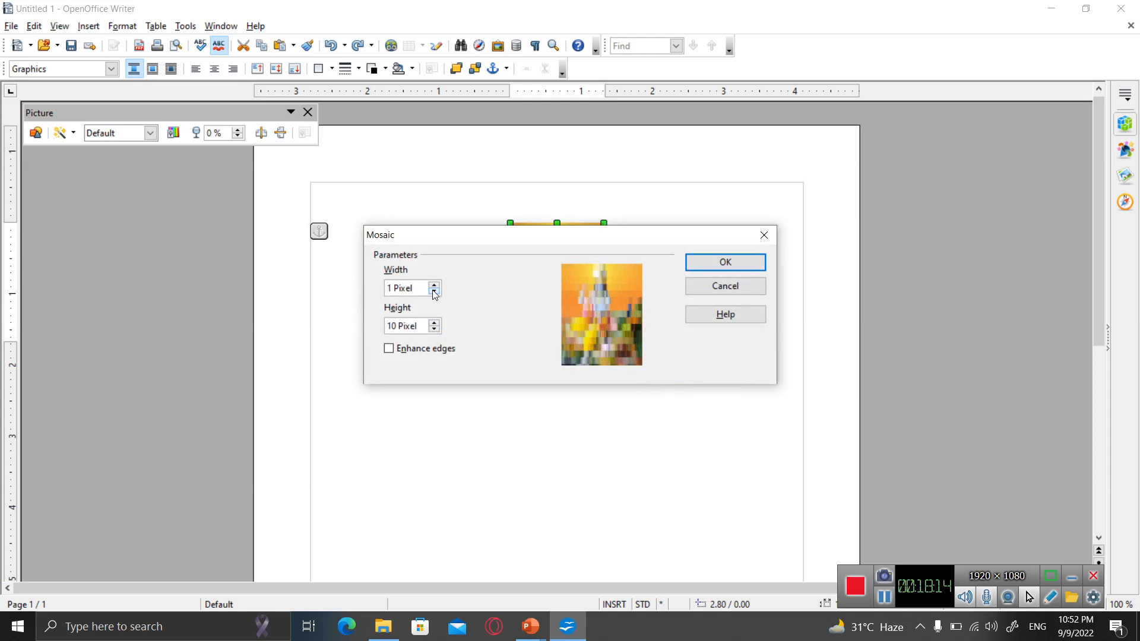
drag(434, 329, 434, 329)
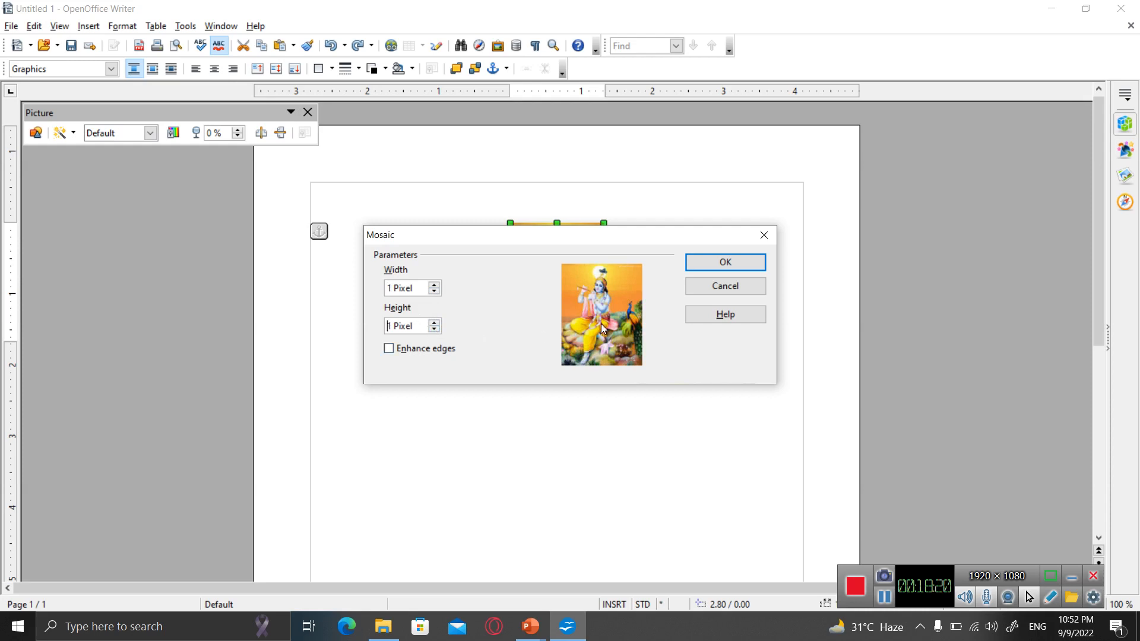
Preview the Mosaic filter with a width of 5 pixels and a height of 7 pixels, and cancel it
click(435, 286)
click(435, 285)
click(435, 285)
click(435, 285)
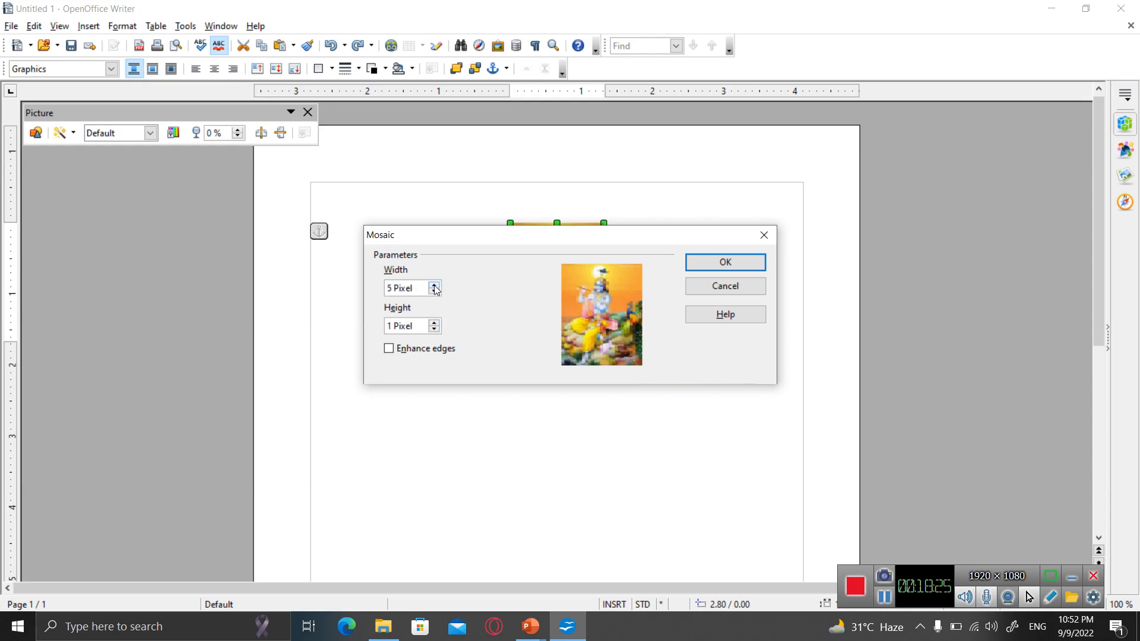
click(435, 323)
click(435, 323)
click(435, 323)
click(435, 322)
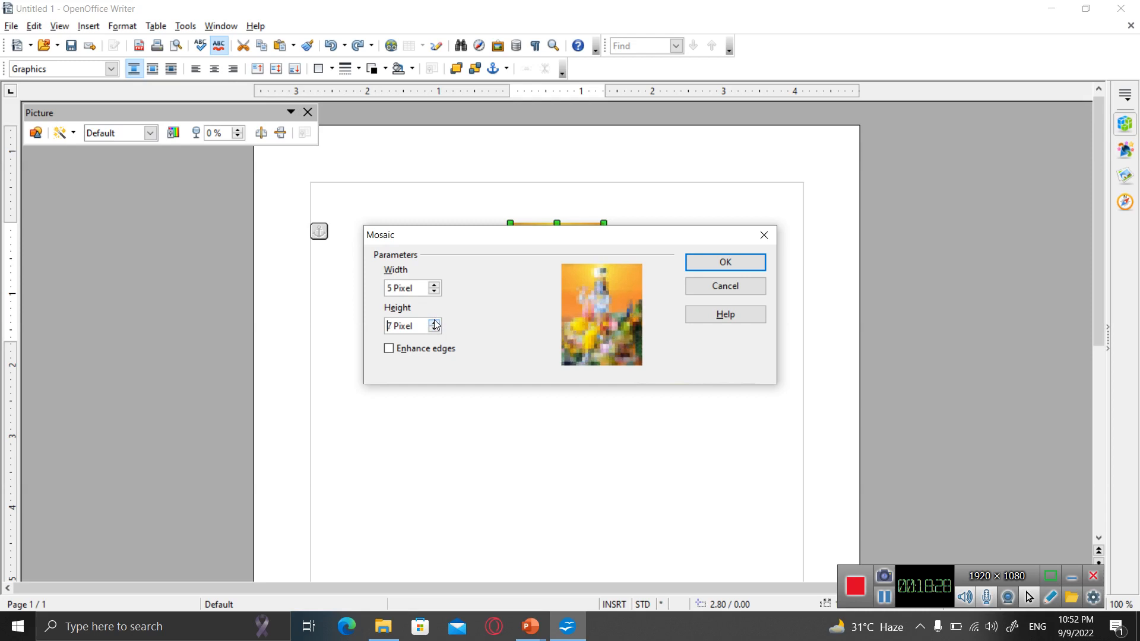
click(711, 290)
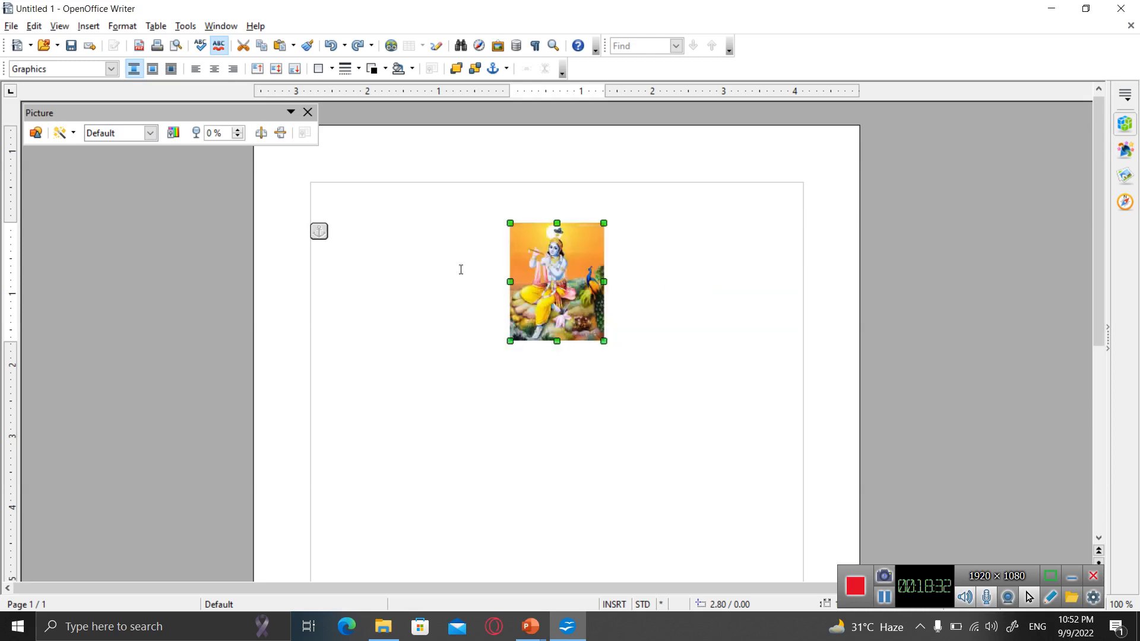
Try the Grayscale and Black/White graphics modes on the picture, and return it to Default
click(152, 134)
click(151, 134)
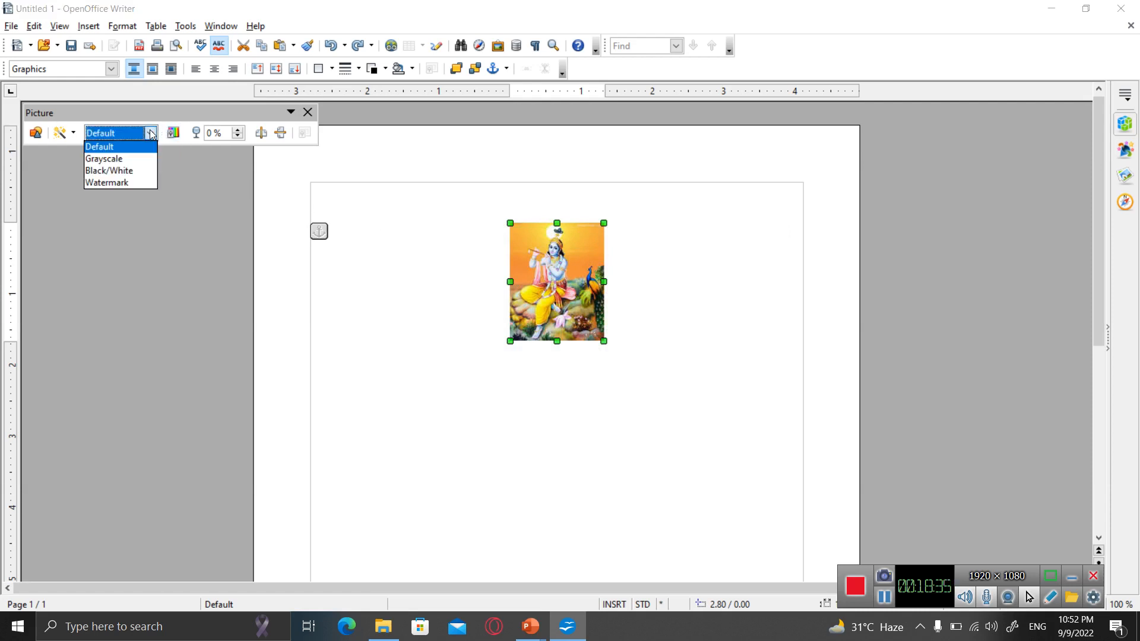
click(133, 163)
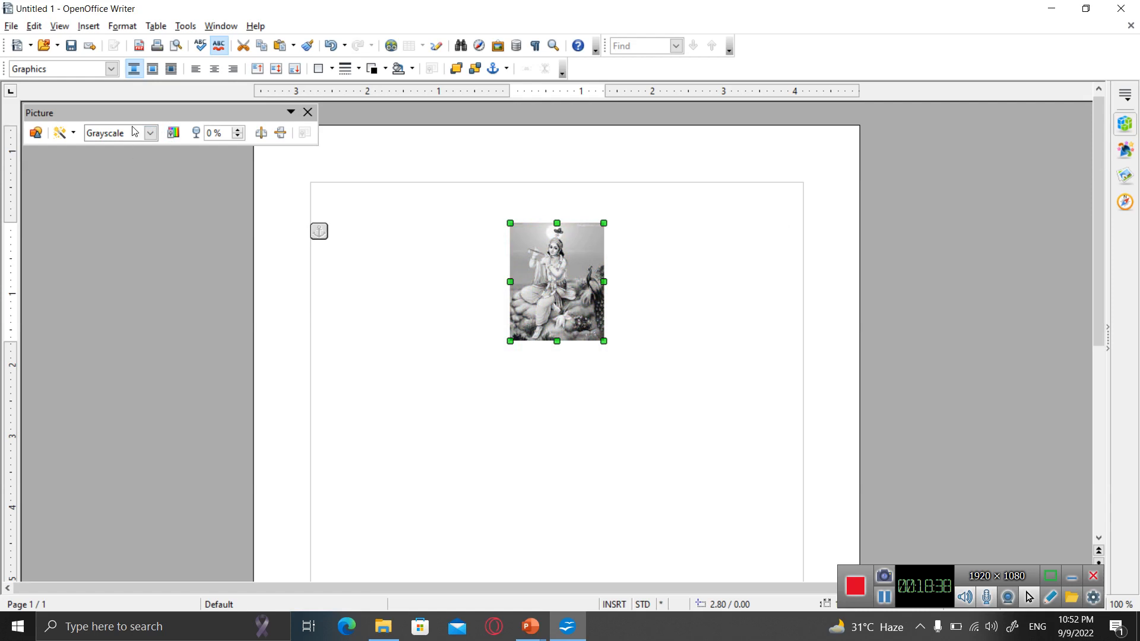
click(152, 136)
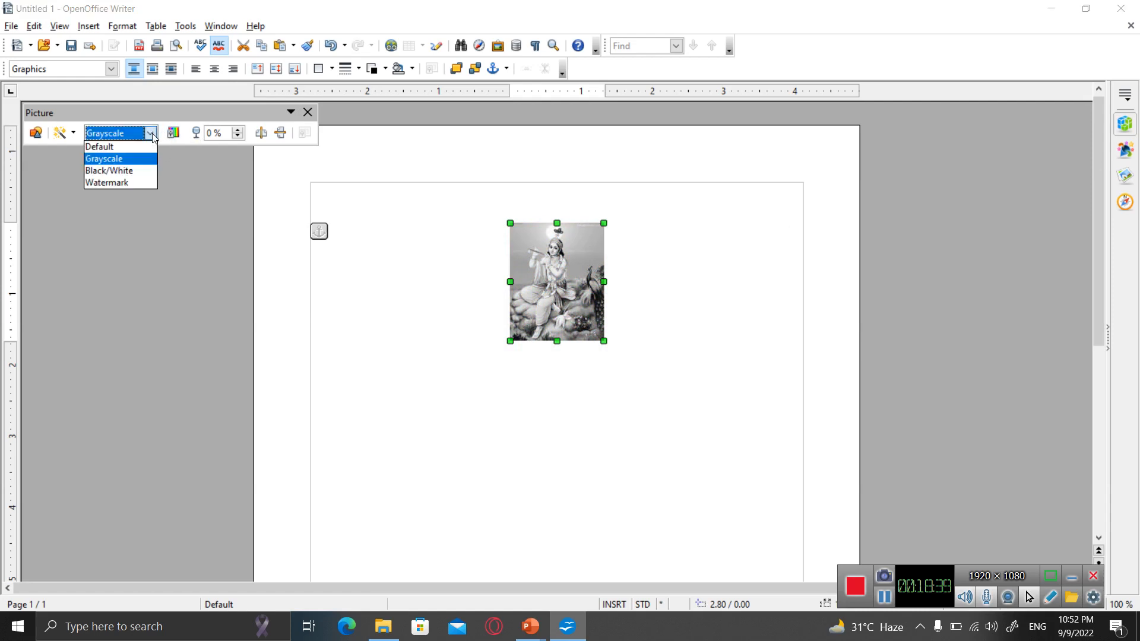
click(143, 172)
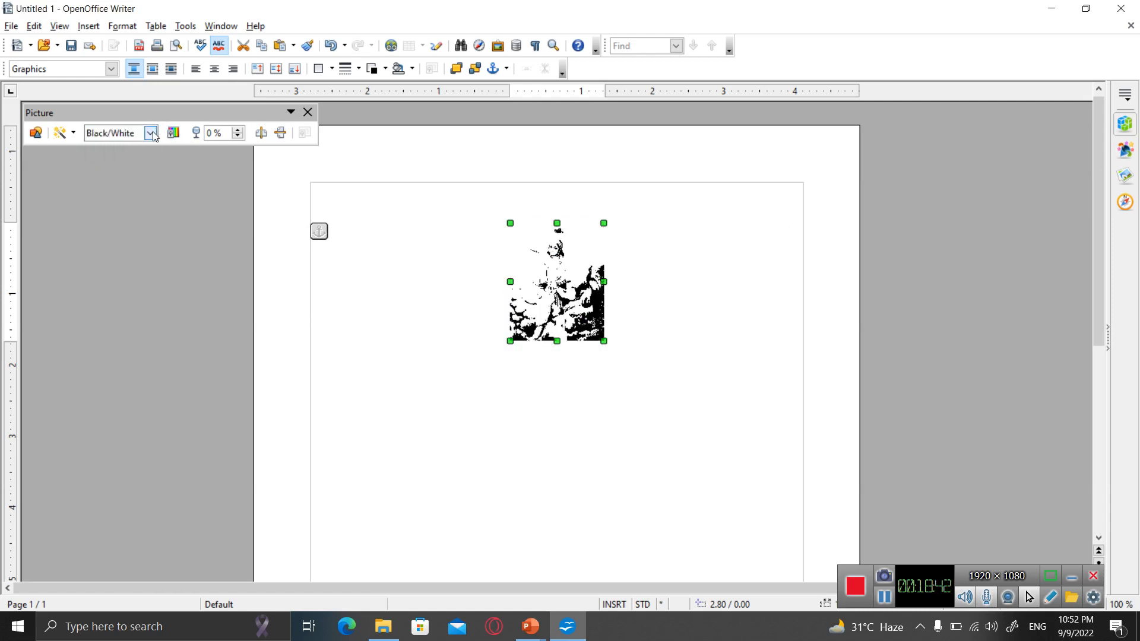
click(152, 136)
click(143, 143)
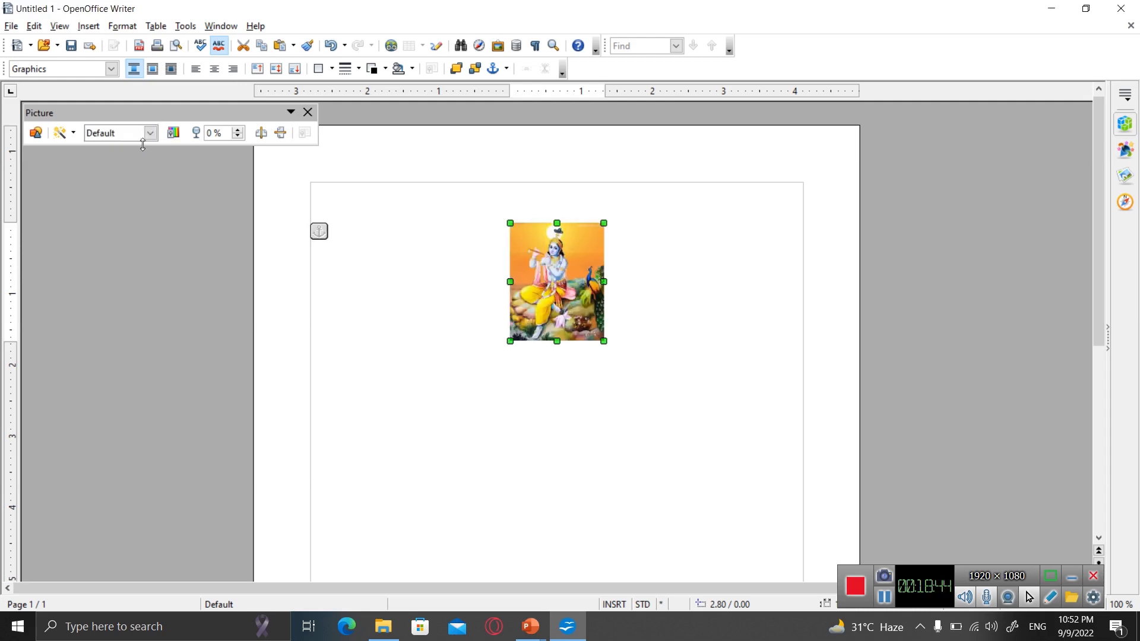
Try the Watermark graphics mode on the picture, and return it to Default
click(150, 133)
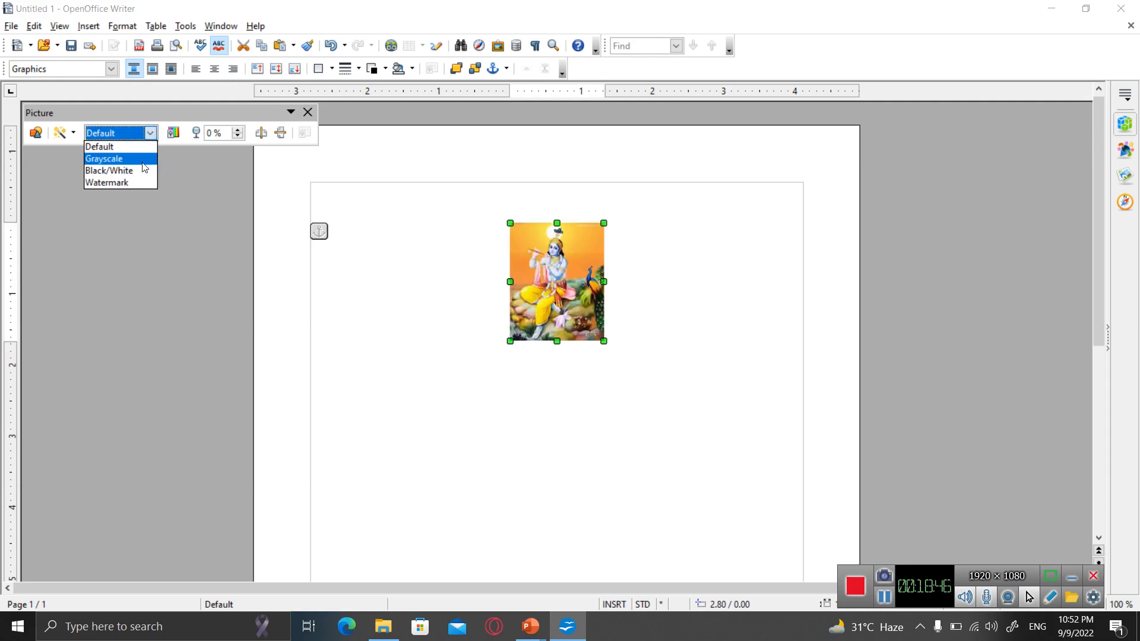
click(141, 183)
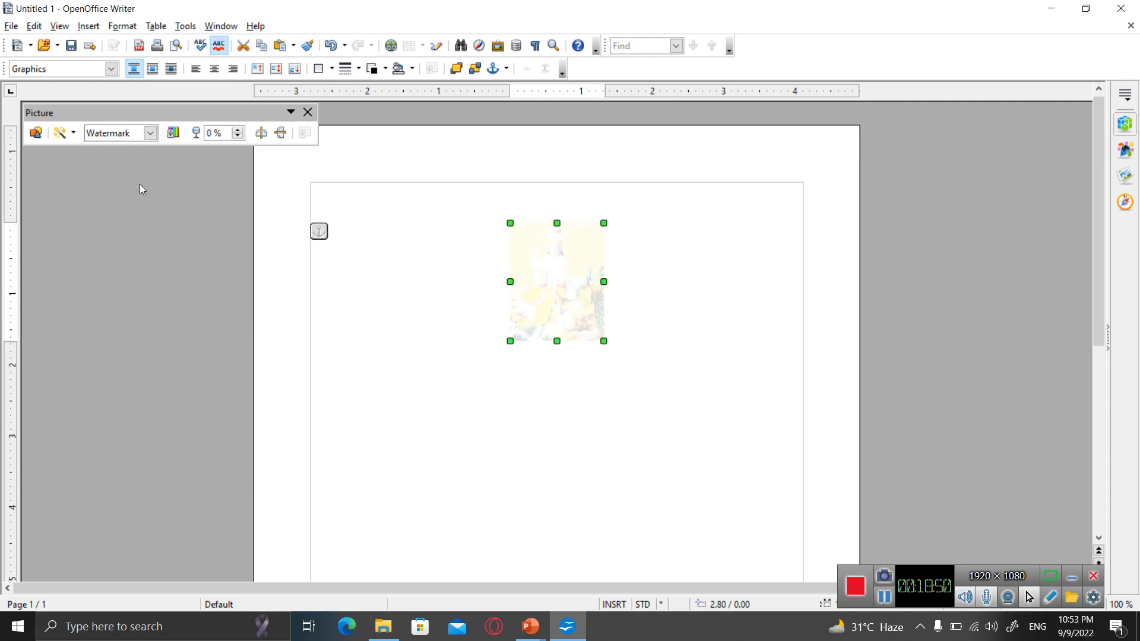
click(150, 133)
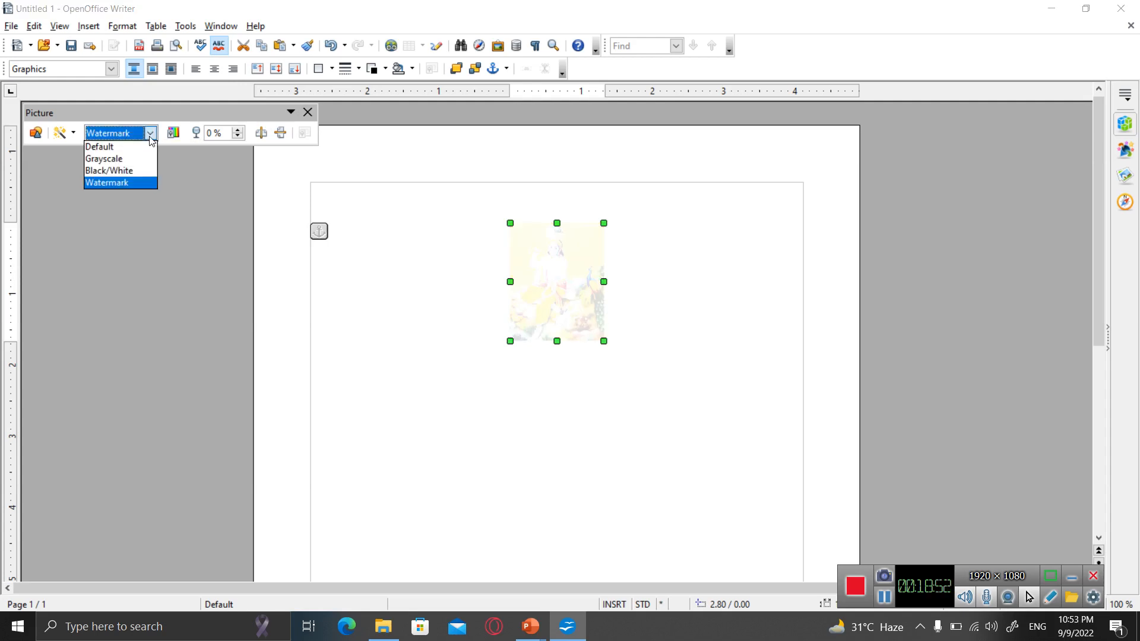
click(141, 147)
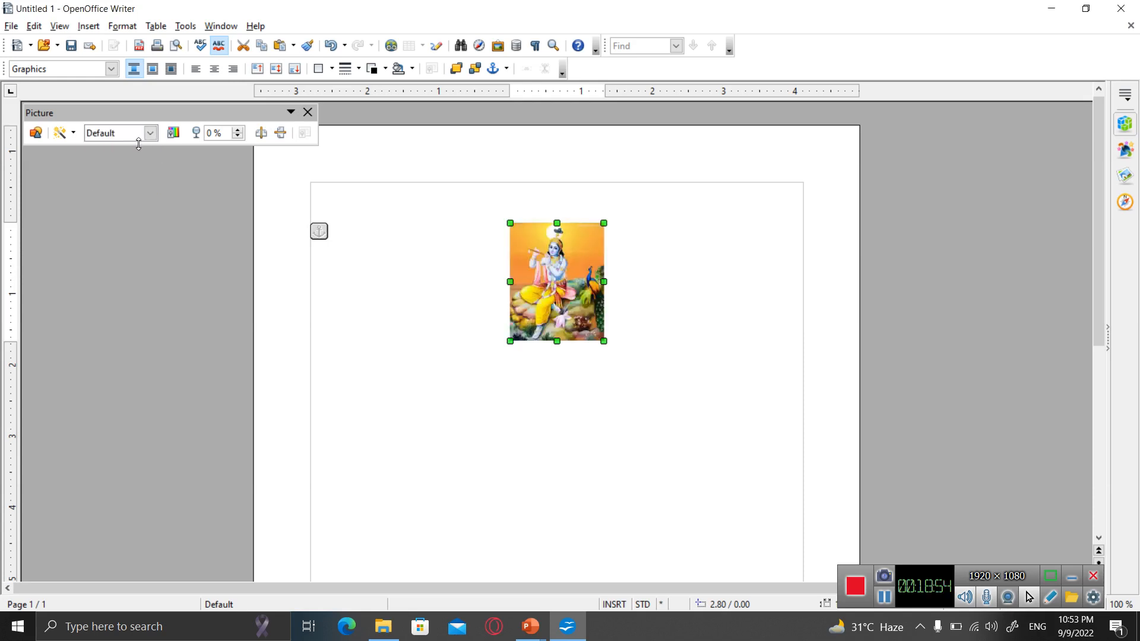
Open the picture's color adjustments and raise the red component to 21 %
click(174, 133)
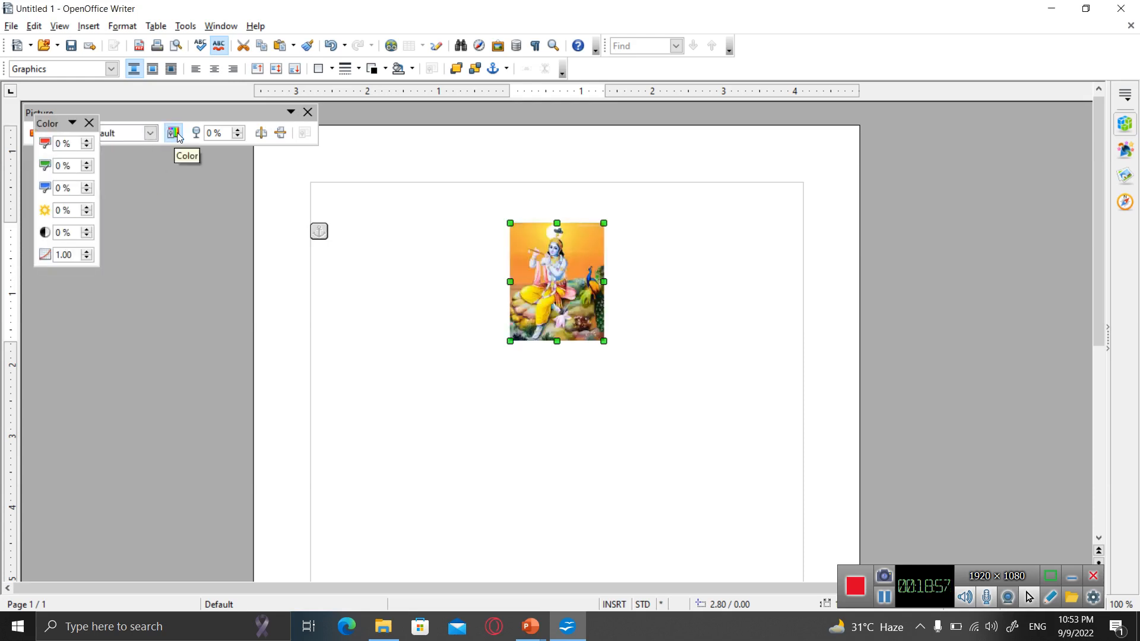
click(88, 143)
click(87, 141)
click(88, 141)
click(88, 141)
click(87, 141)
click(88, 141)
click(88, 141)
click(88, 141)
click(88, 141)
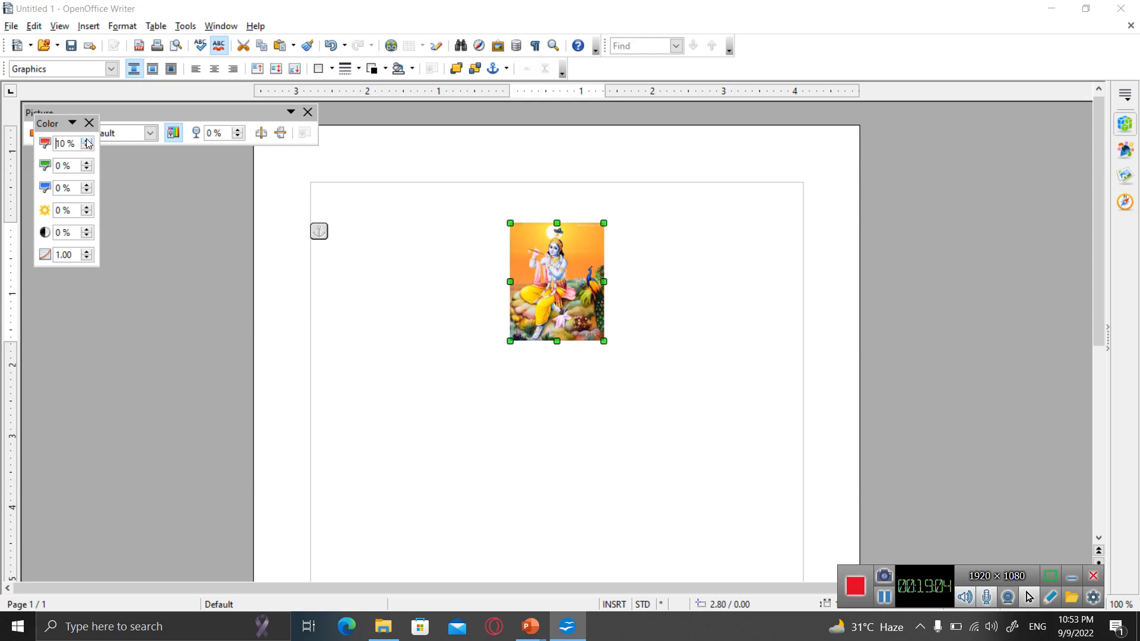
click(88, 142)
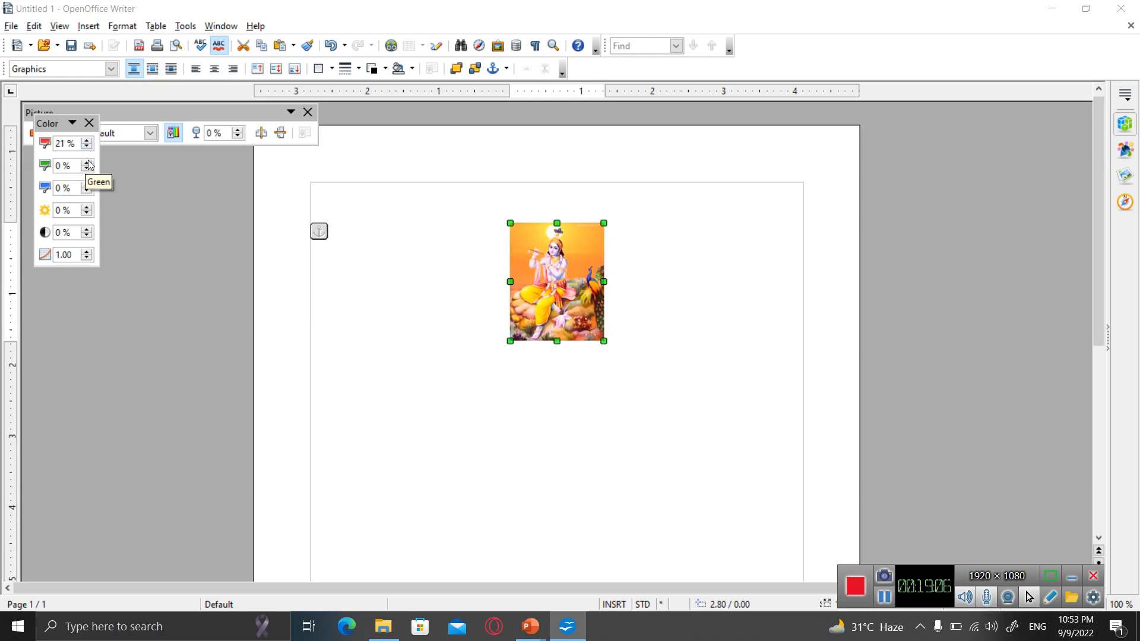
Raise the green component of the picture to 45 %
click(88, 167)
click(88, 167)
click(88, 167)
click(88, 167)
click(88, 166)
click(88, 167)
click(88, 166)
click(87, 166)
click(88, 166)
click(88, 166)
click(88, 166)
click(88, 166)
click(88, 167)
click(88, 166)
click(87, 166)
click(88, 166)
click(88, 166)
click(88, 166)
click(88, 166)
click(87, 166)
click(88, 166)
click(87, 166)
click(88, 166)
click(87, 166)
click(88, 166)
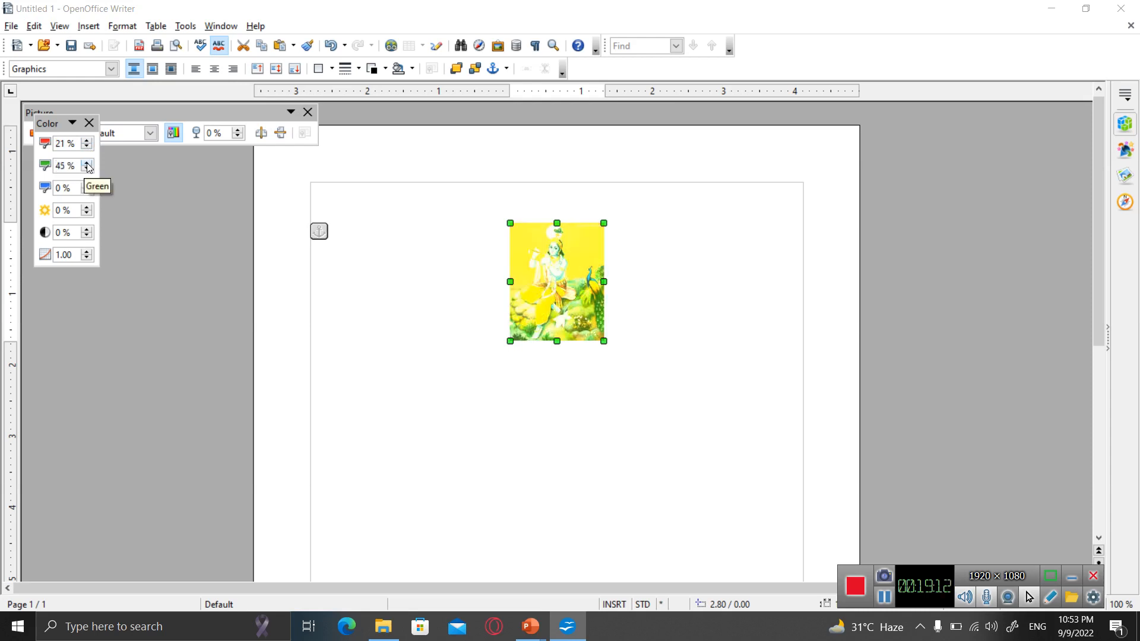
Raise the blue component of the picture to 31 %, and close the color adjustments
click(88, 184)
click(88, 187)
click(88, 188)
click(88, 187)
click(88, 187)
click(88, 188)
click(88, 188)
click(88, 188)
click(87, 187)
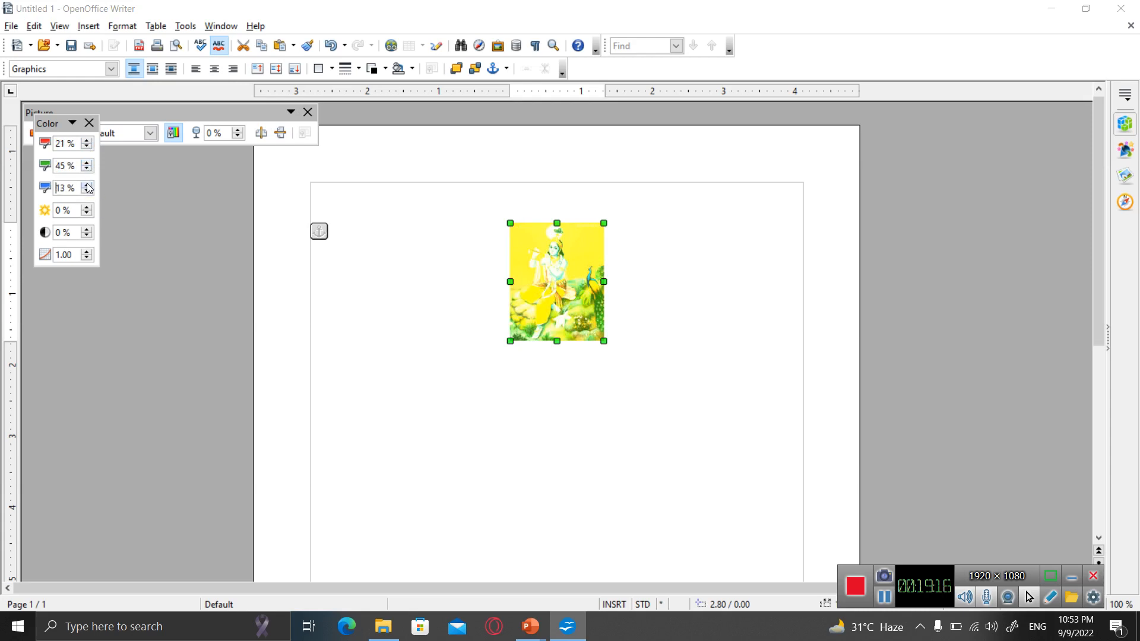
click(88, 188)
click(88, 188)
click(88, 187)
click(87, 187)
click(88, 188)
click(88, 187)
click(88, 187)
click(88, 187)
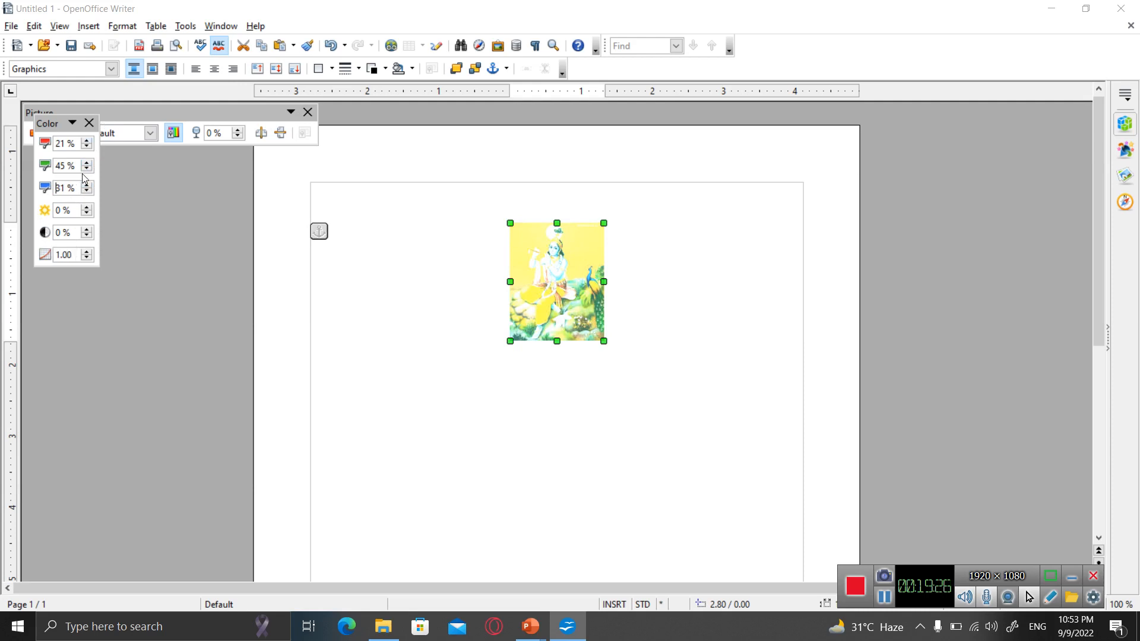
click(89, 124)
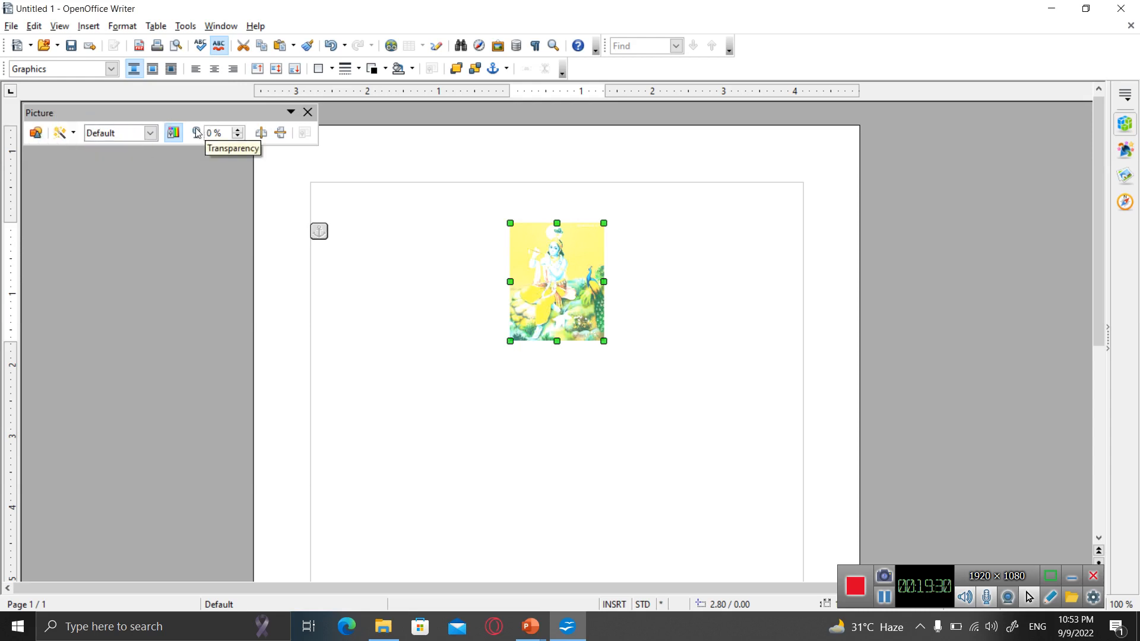
Raise the transparency of the picture to 46 %
click(240, 132)
click(240, 131)
click(240, 132)
click(239, 132)
click(240, 131)
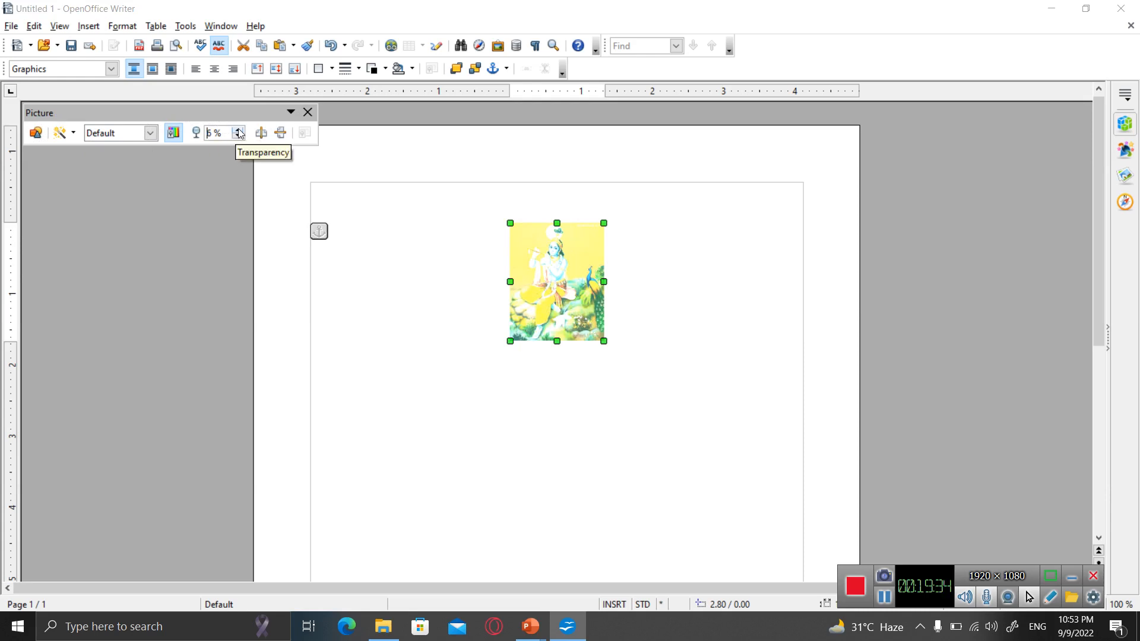
click(239, 131)
click(240, 132)
click(240, 132)
click(240, 132)
click(240, 132)
click(240, 132)
click(240, 132)
click(240, 132)
click(240, 131)
click(240, 132)
click(239, 132)
click(240, 132)
click(240, 132)
click(240, 132)
click(239, 132)
click(240, 132)
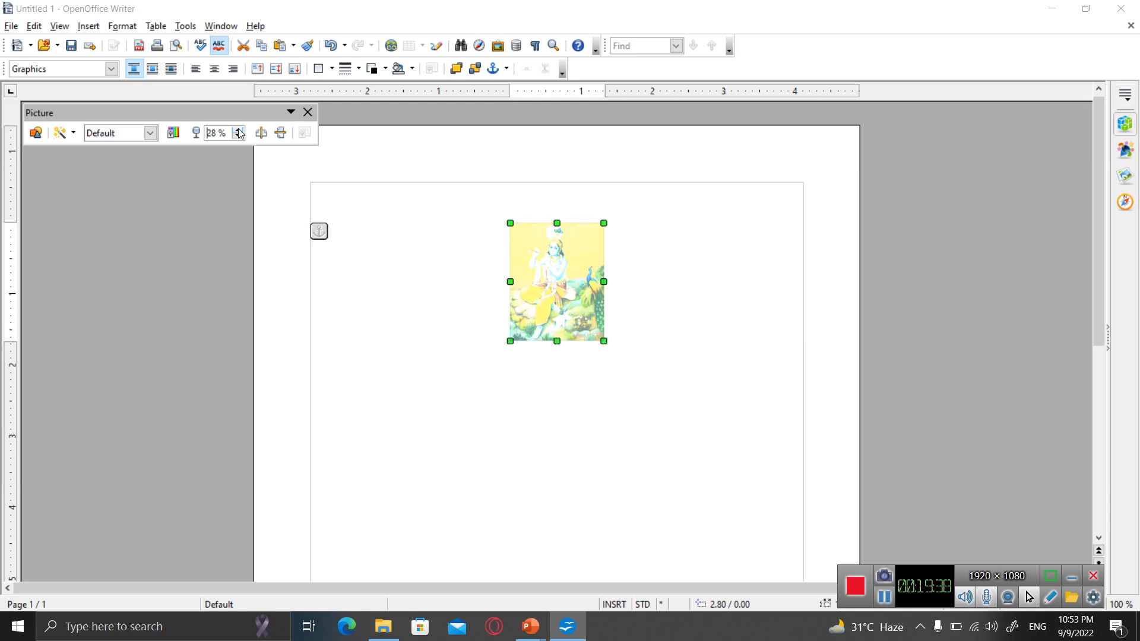
click(240, 132)
click(240, 132)
click(240, 132)
click(240, 132)
click(240, 132)
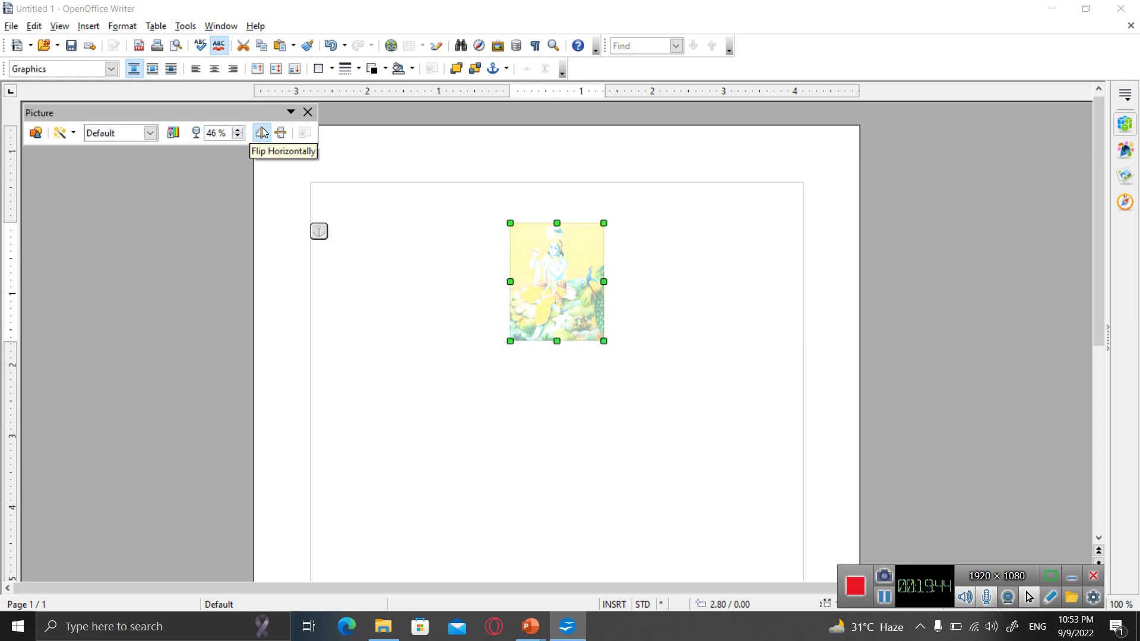
Flip the picture horizontally back and forth several times, ending in its original orientation
click(263, 132)
click(263, 131)
click(263, 132)
click(263, 132)
click(263, 132)
click(263, 131)
click(263, 131)
click(263, 131)
click(263, 131)
click(263, 132)
click(263, 132)
click(263, 132)
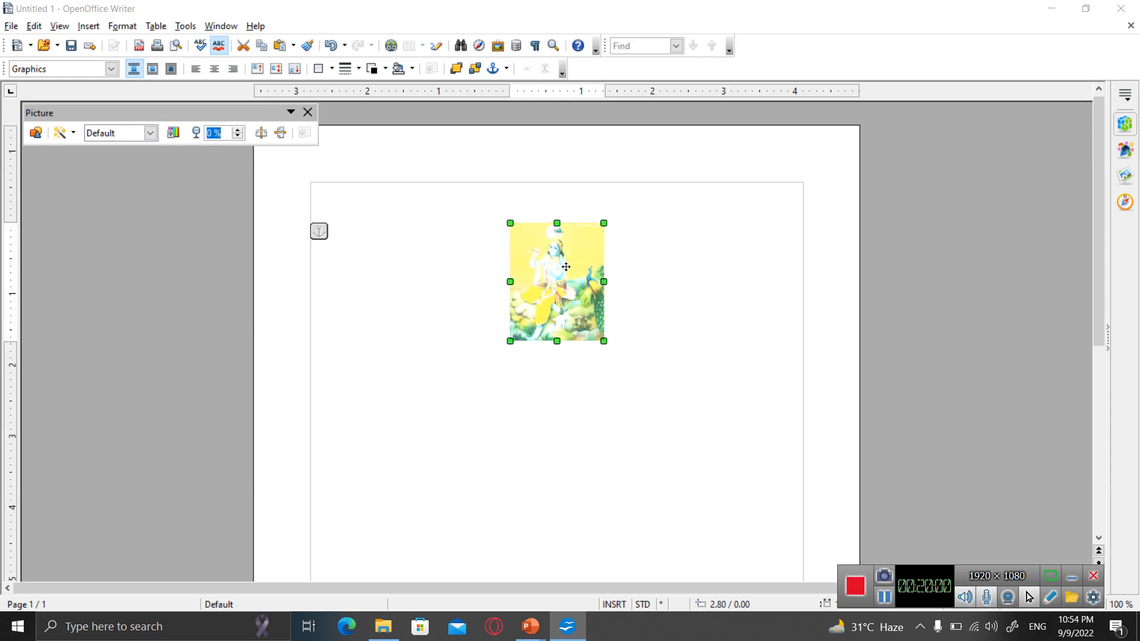
Clear the transparency value and delete the picture from the document
key(BackSpace)
click(581, 285)
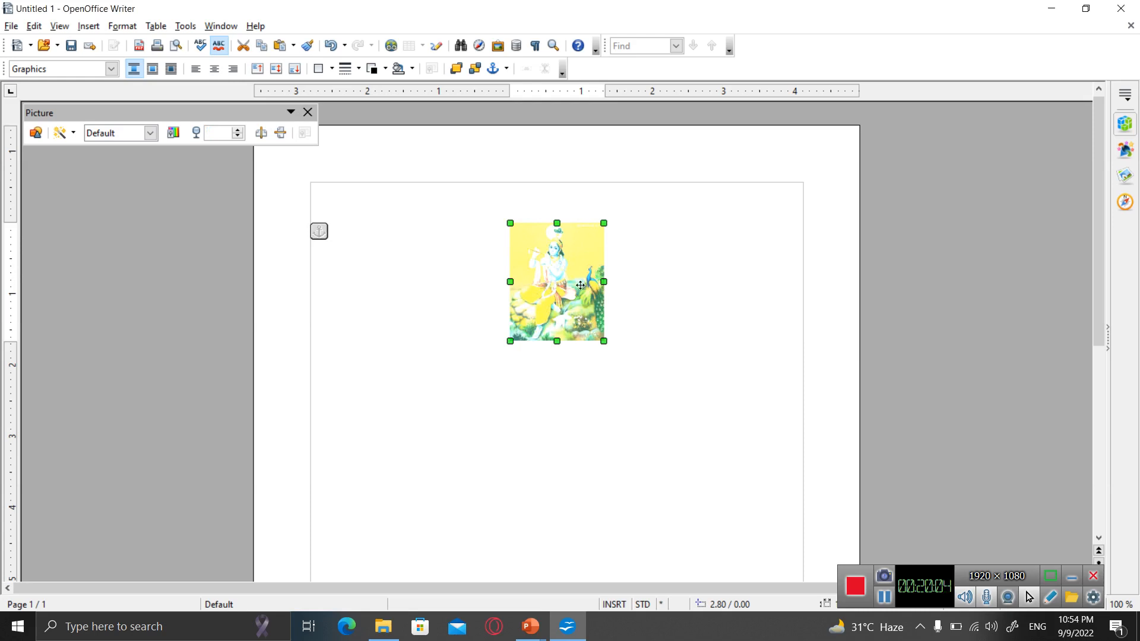
key(Delete)
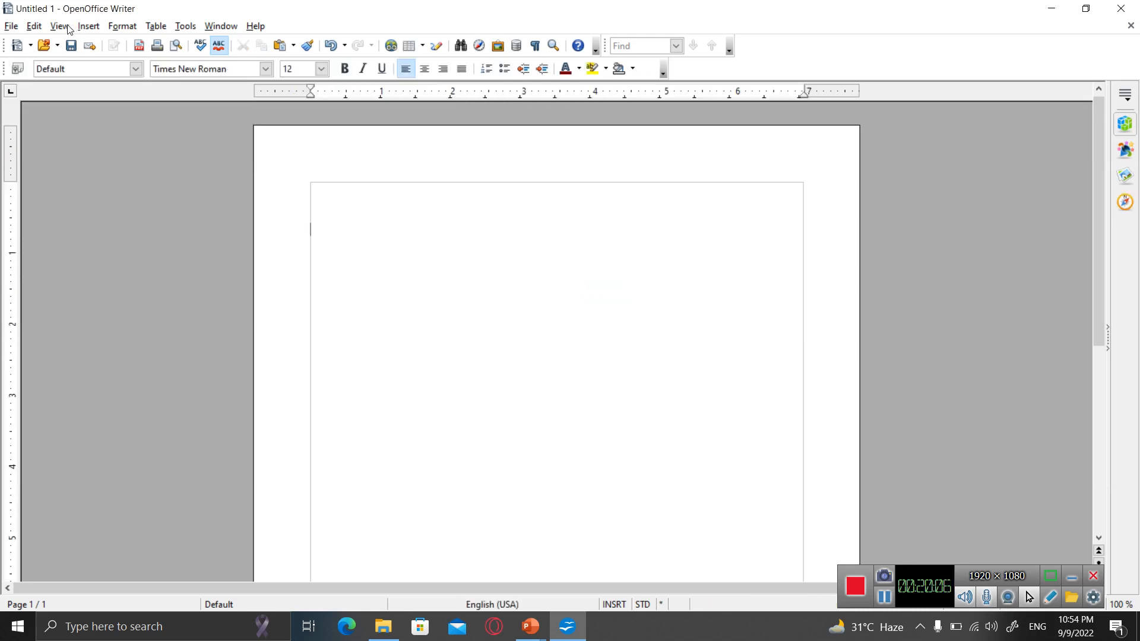
Insert the picture file 4 from the Pictures folder into the document
click(88, 26)
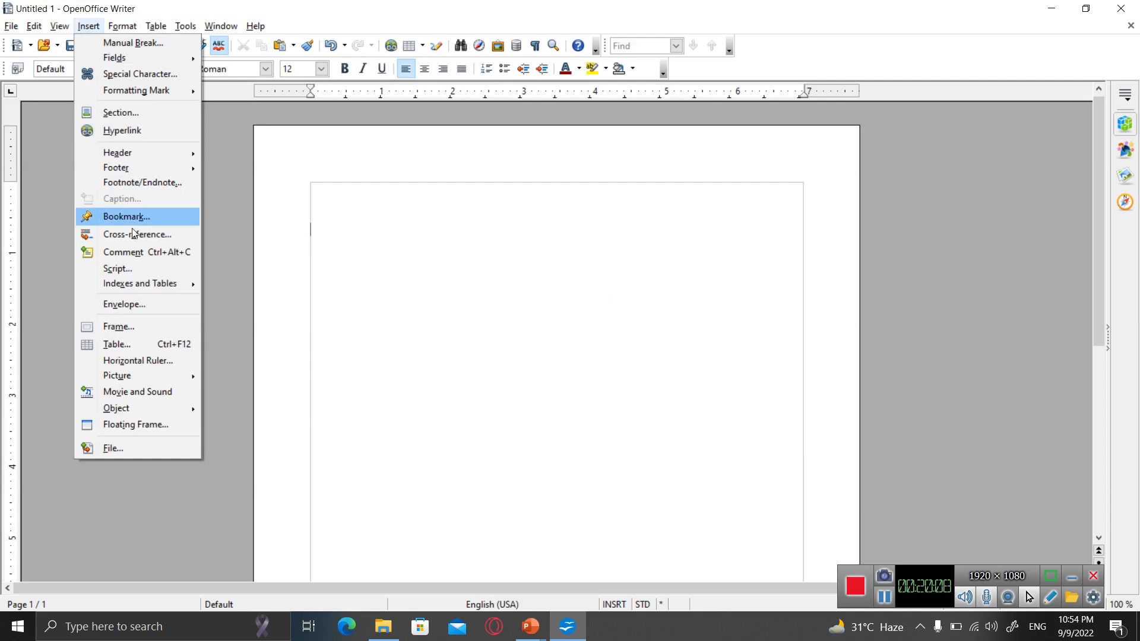
mouse_move(162, 375)
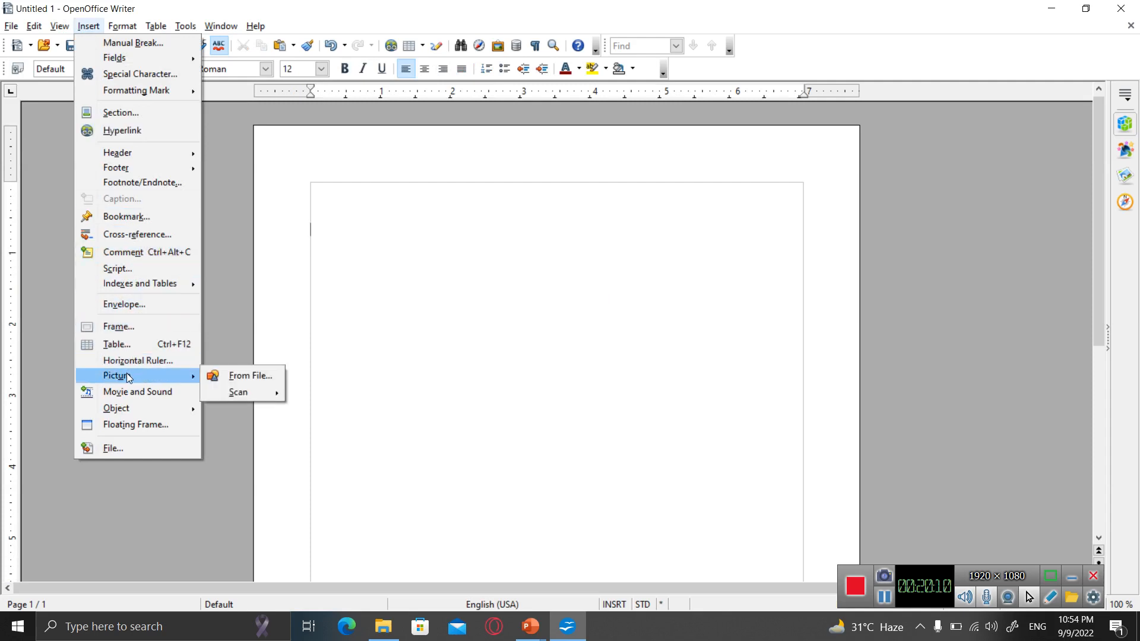
click(220, 375)
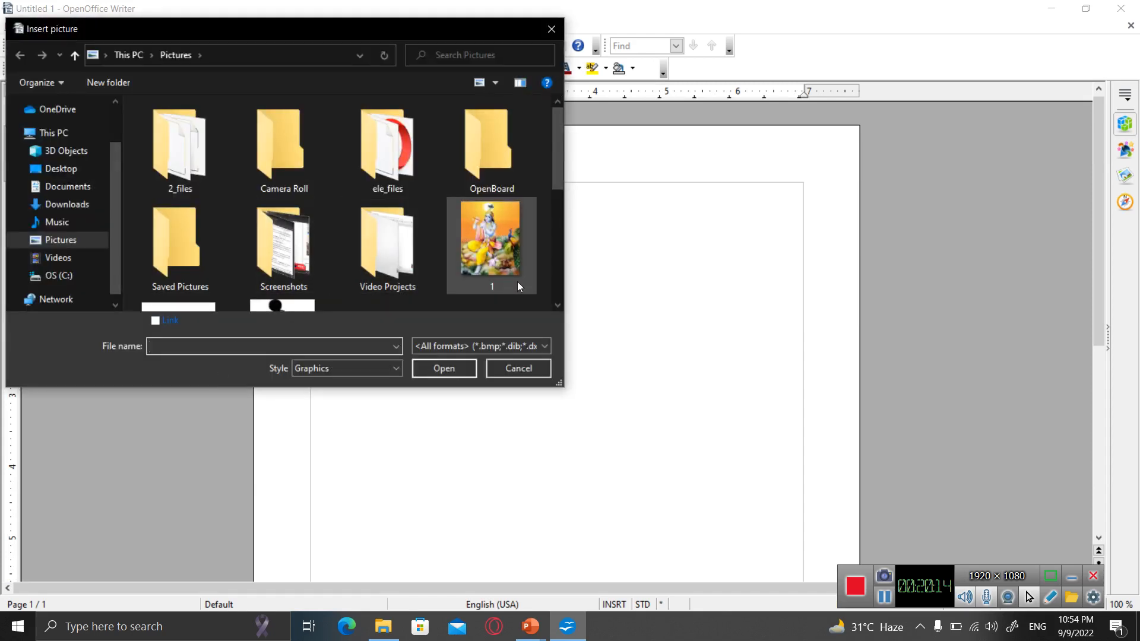
click(558, 308)
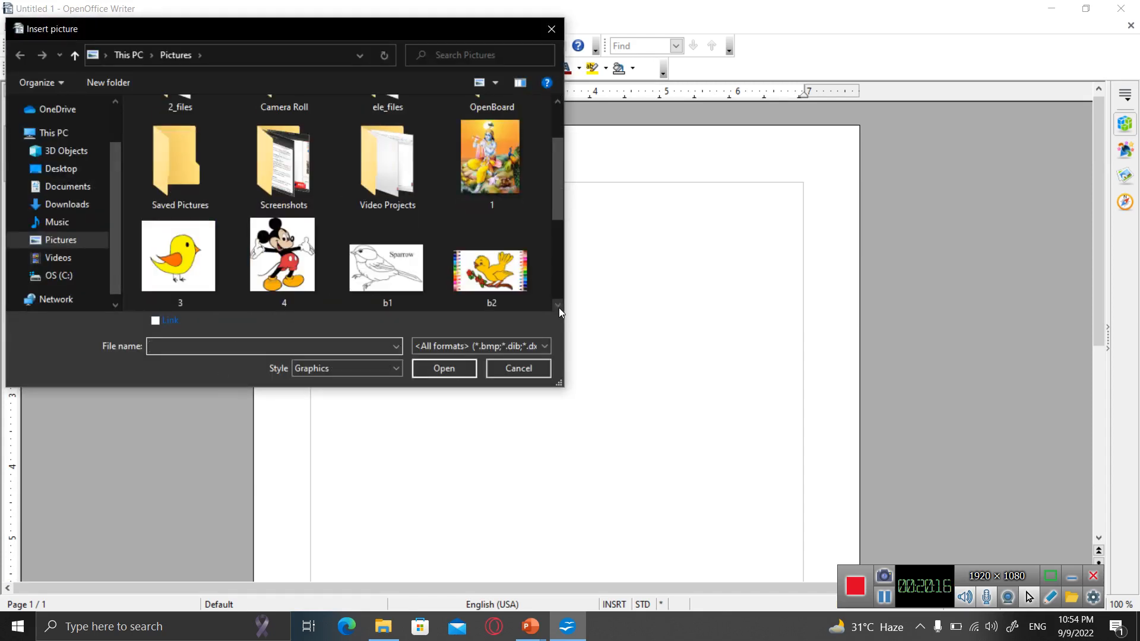
click(283, 236)
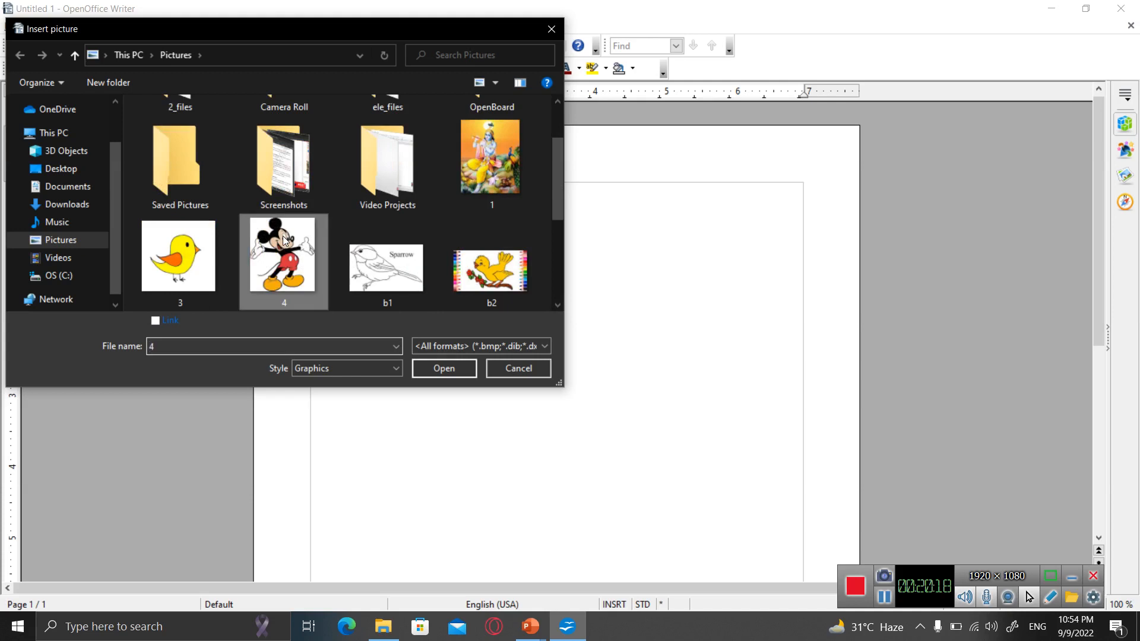
click(442, 368)
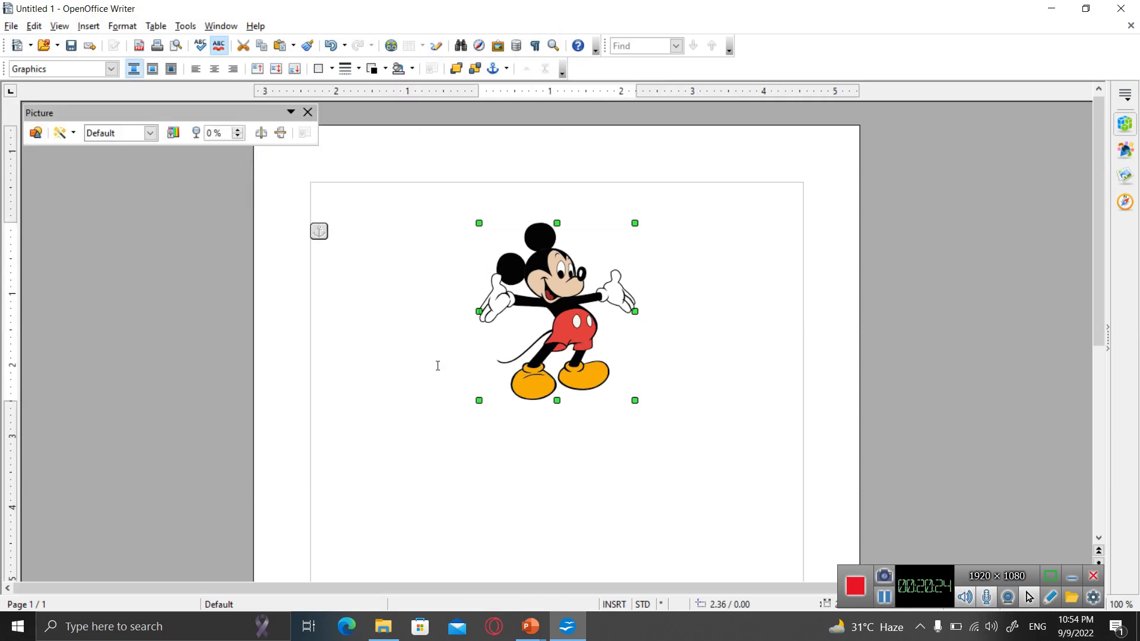
Flip the inserted picture horizontally four times, ending in its original orientation
click(260, 133)
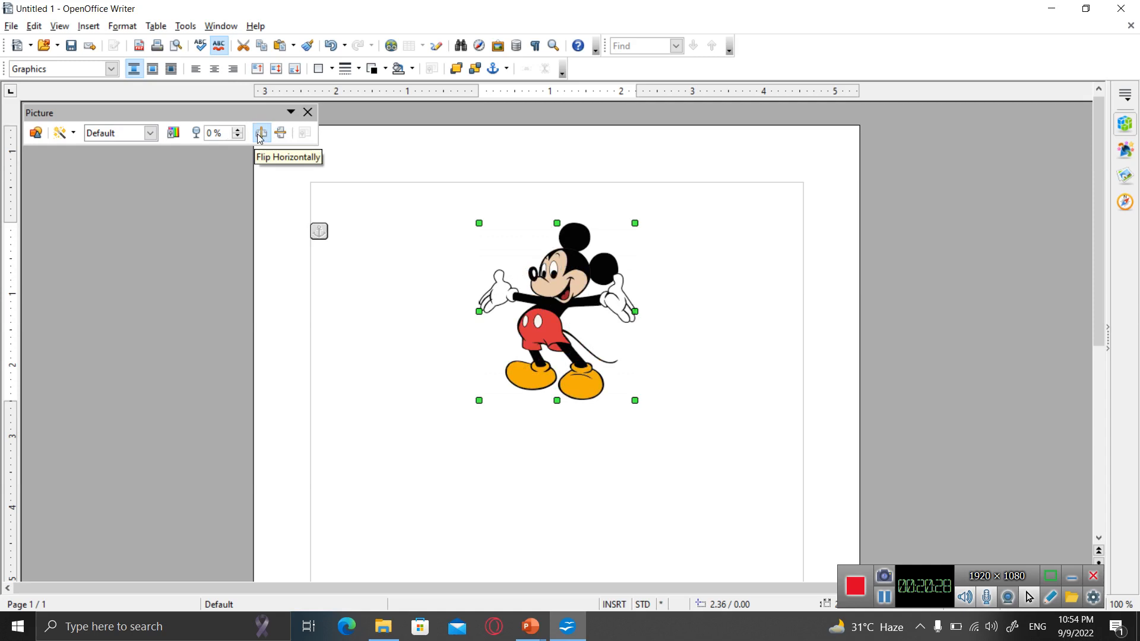
click(260, 136)
click(260, 136)
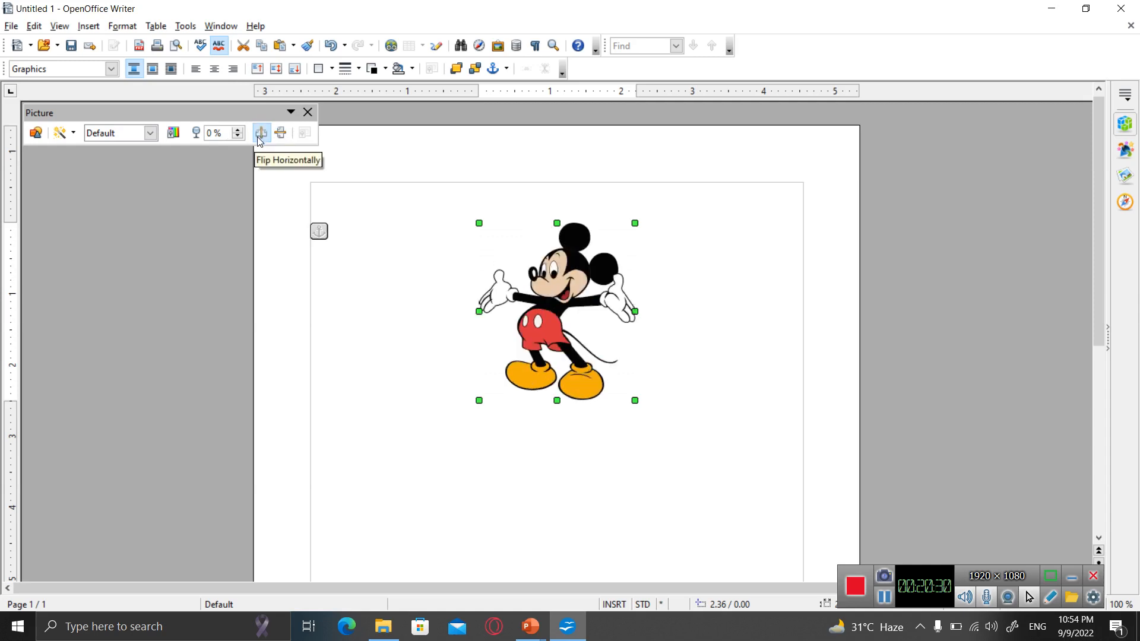
click(258, 137)
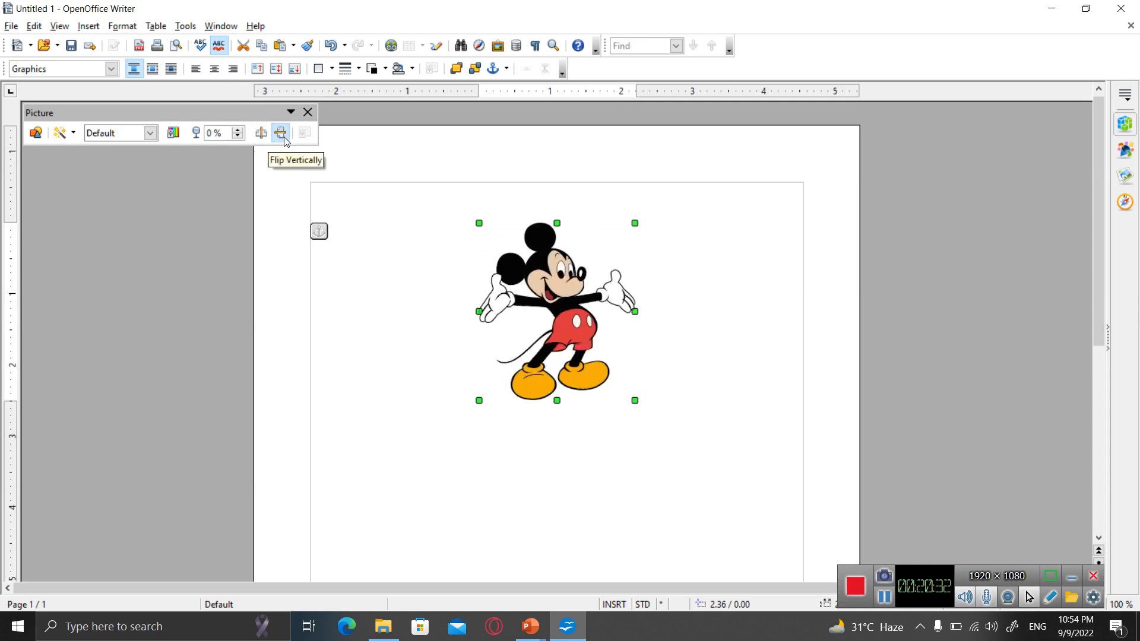
Flip the picture vertically back and forth, ending upright
click(281, 134)
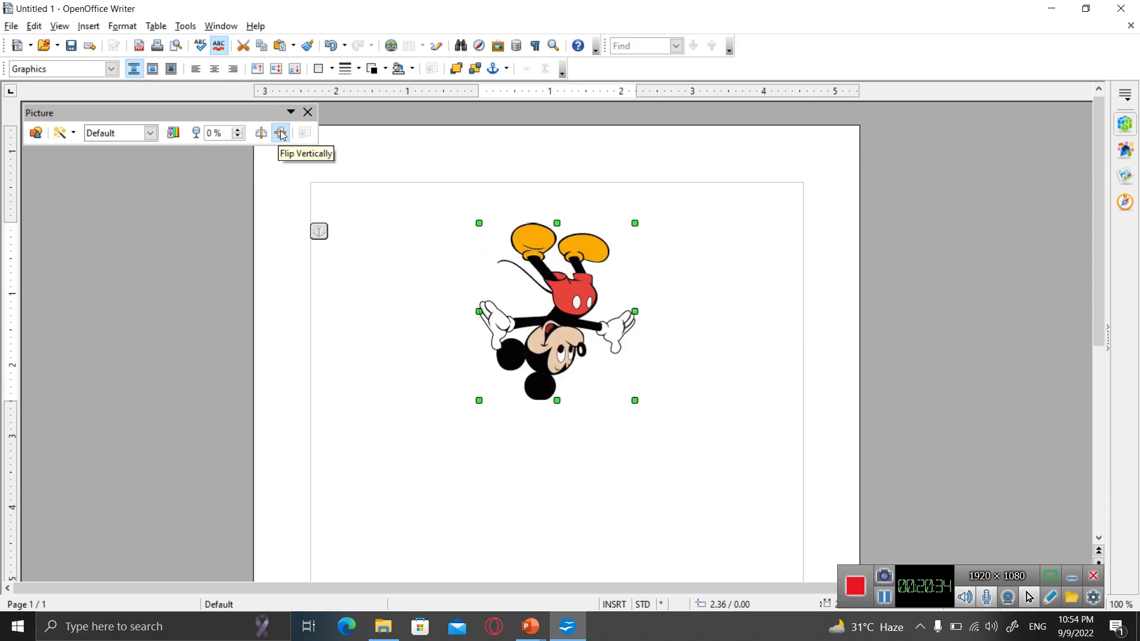
click(282, 135)
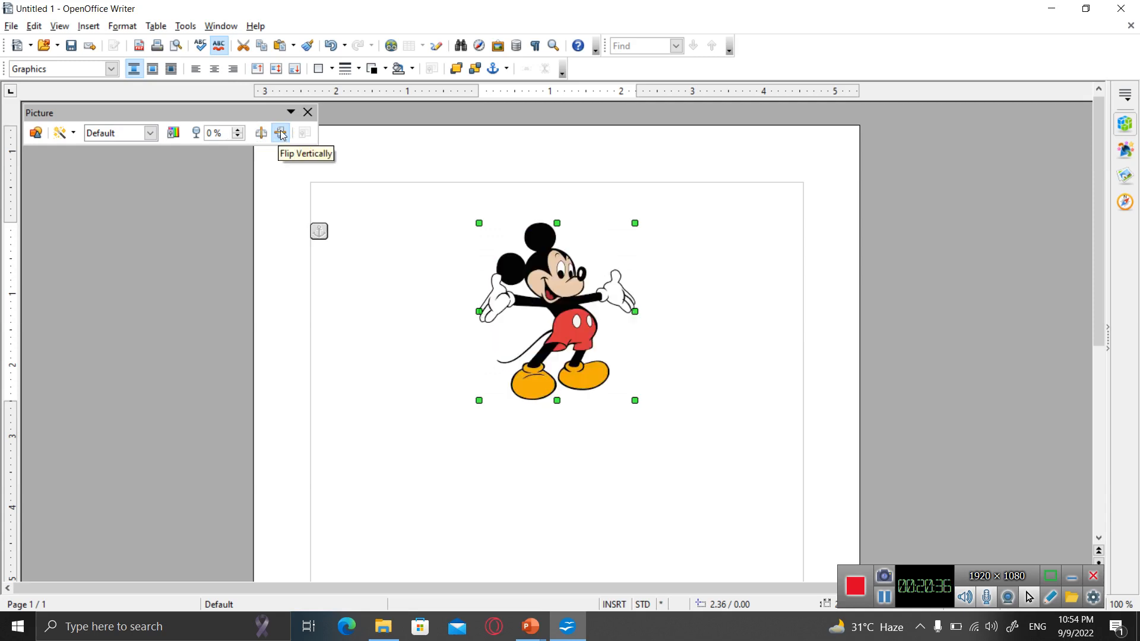
click(281, 134)
click(281, 134)
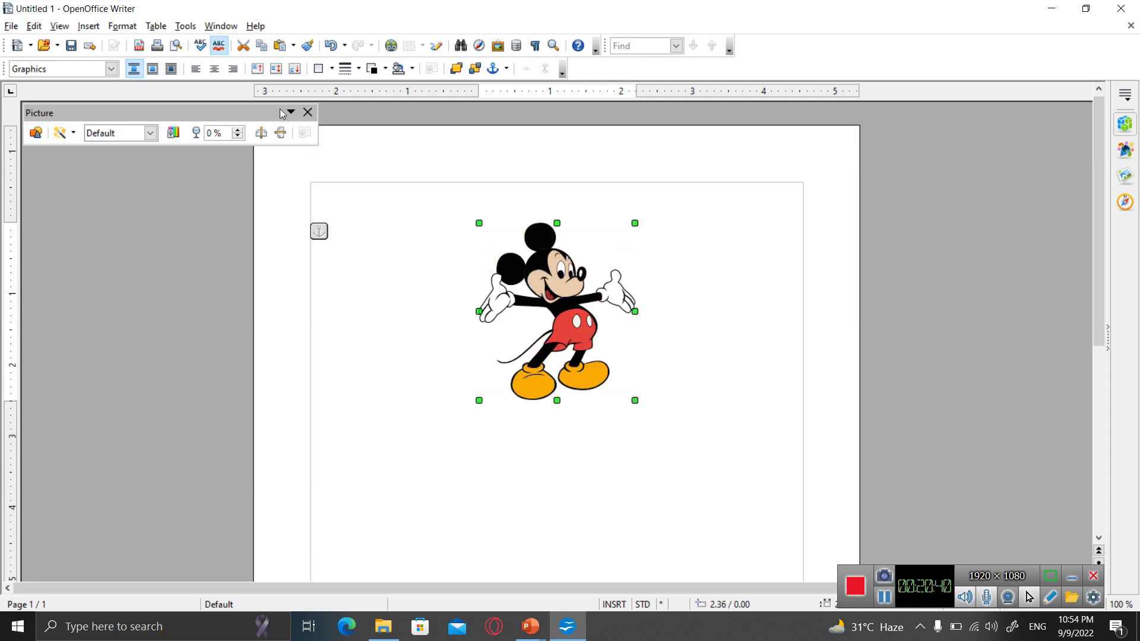
click(73, 133)
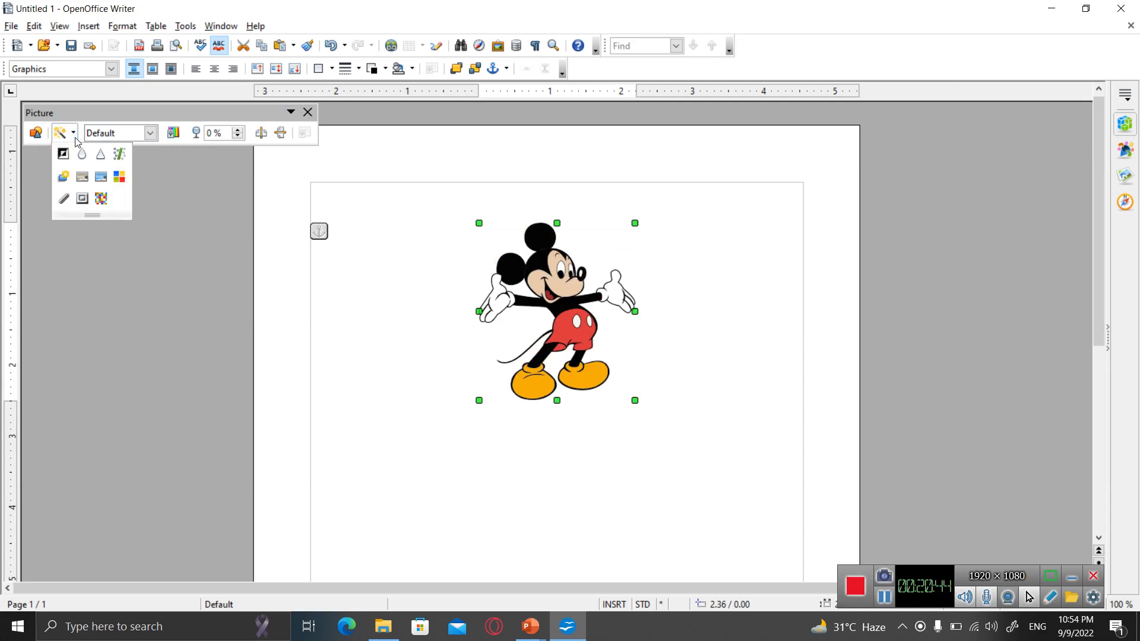
click(74, 134)
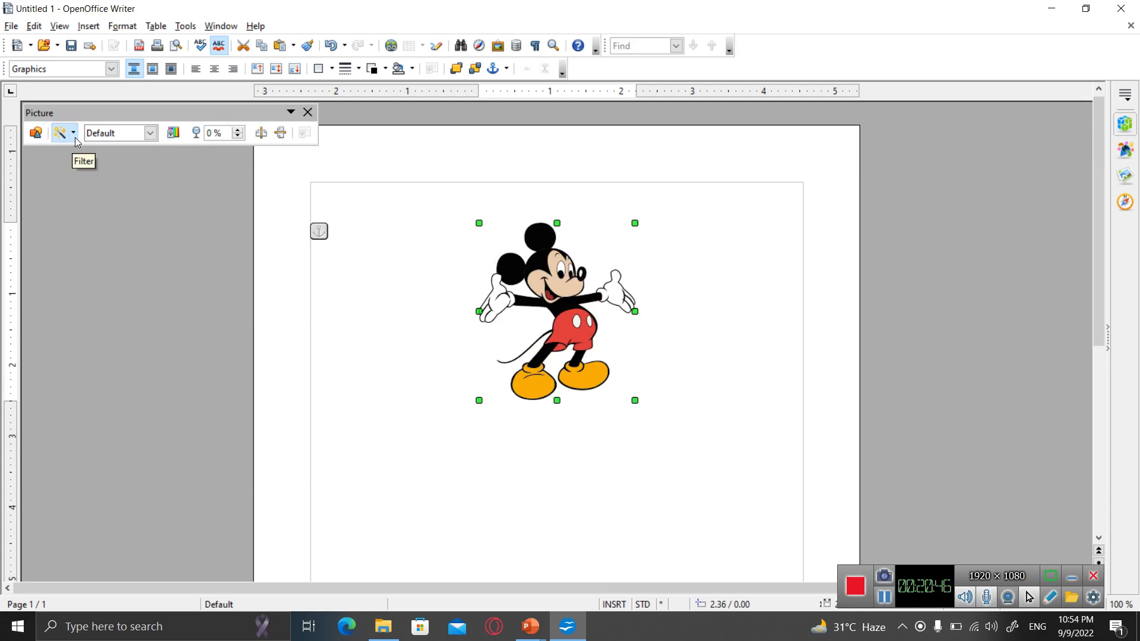
Switch to the PowerPoint slide show and go through the slides on picture transparency, the meaning of resizing, and how to resize an image
key(alt+Tab)
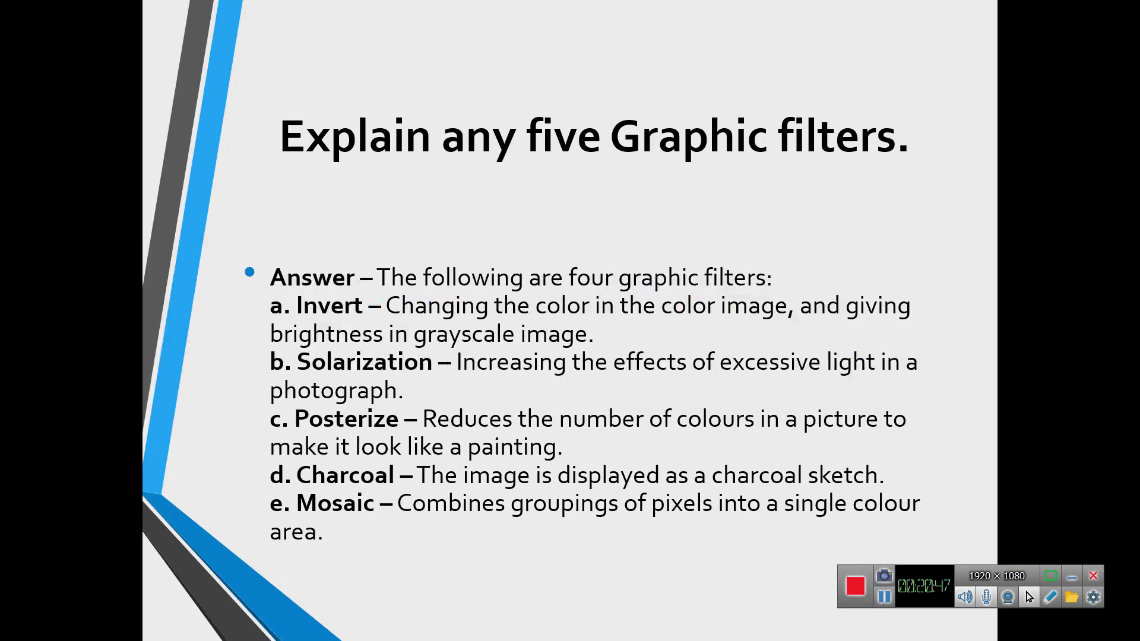
click(285, 188)
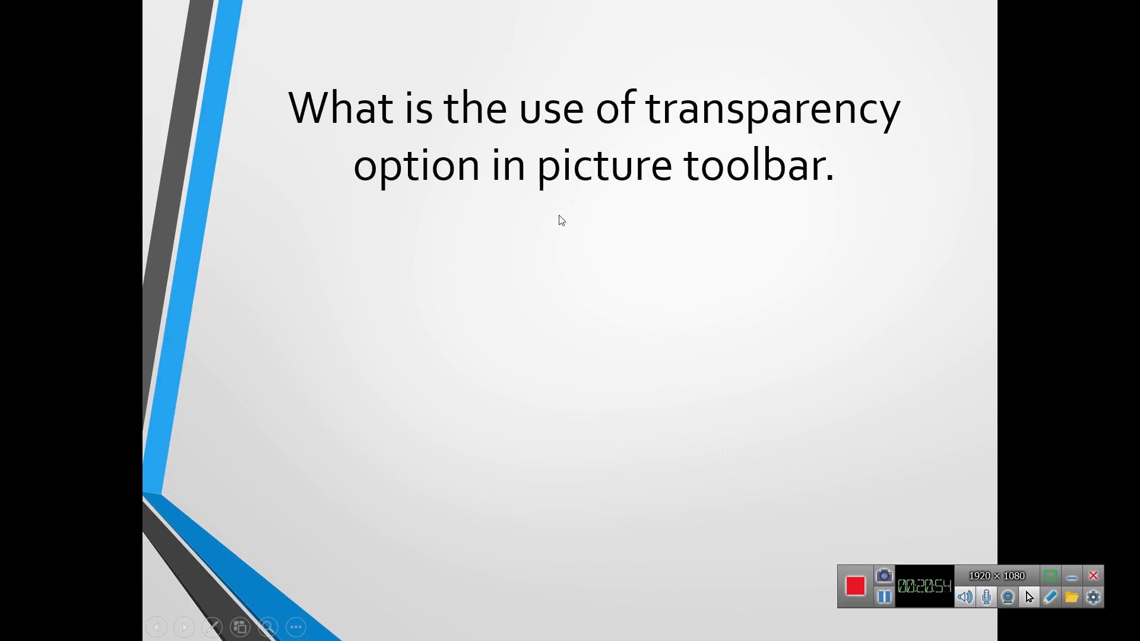
click(497, 238)
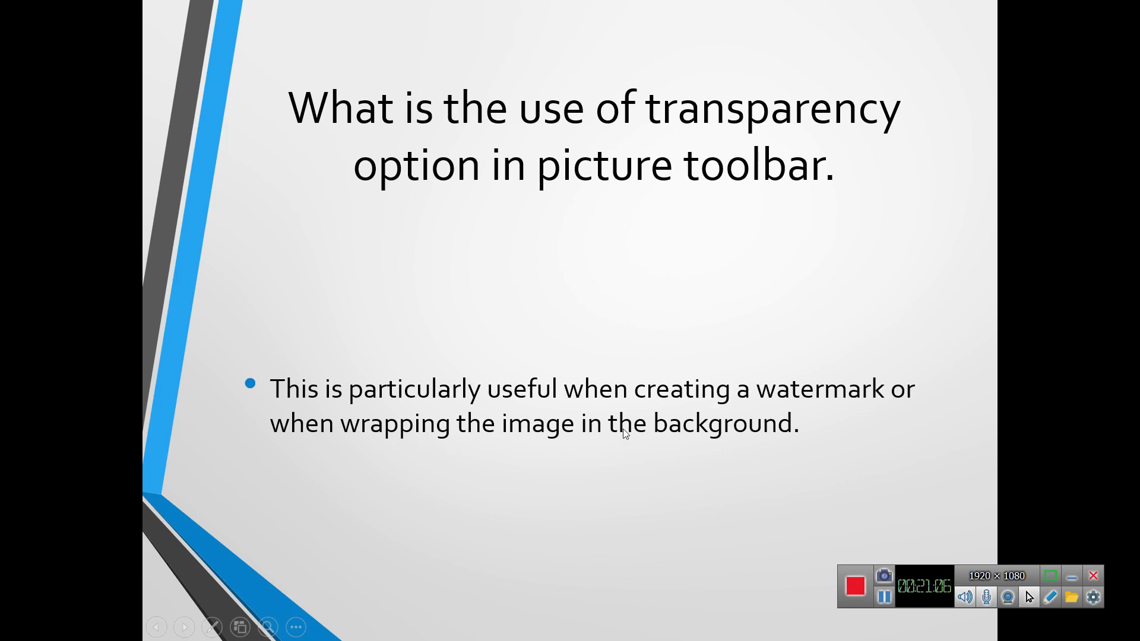
click(503, 440)
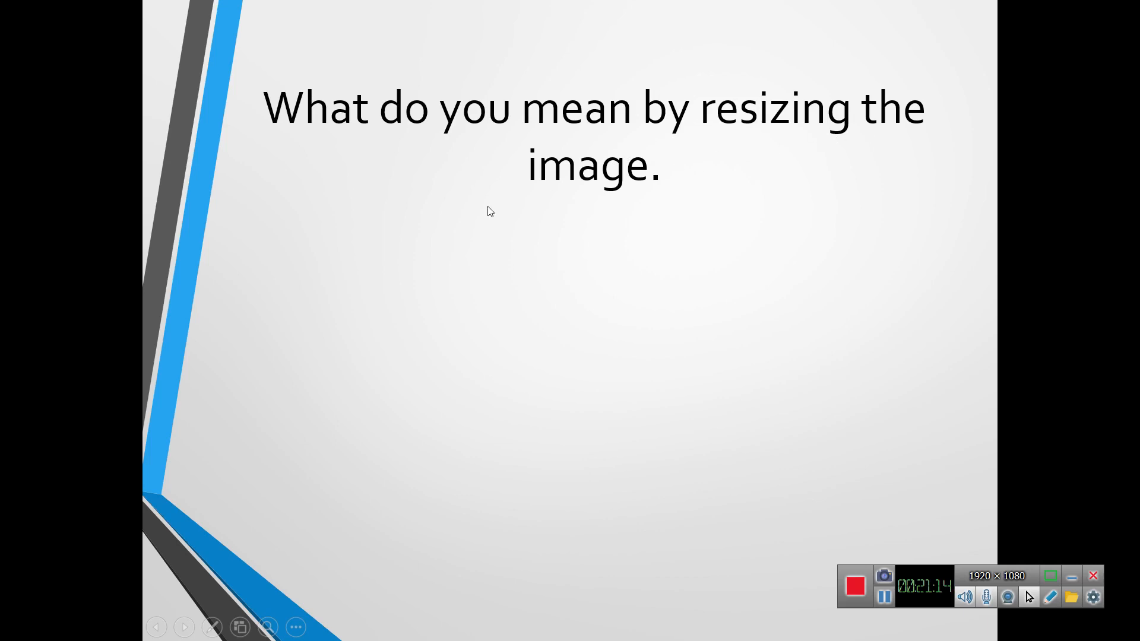
click(468, 245)
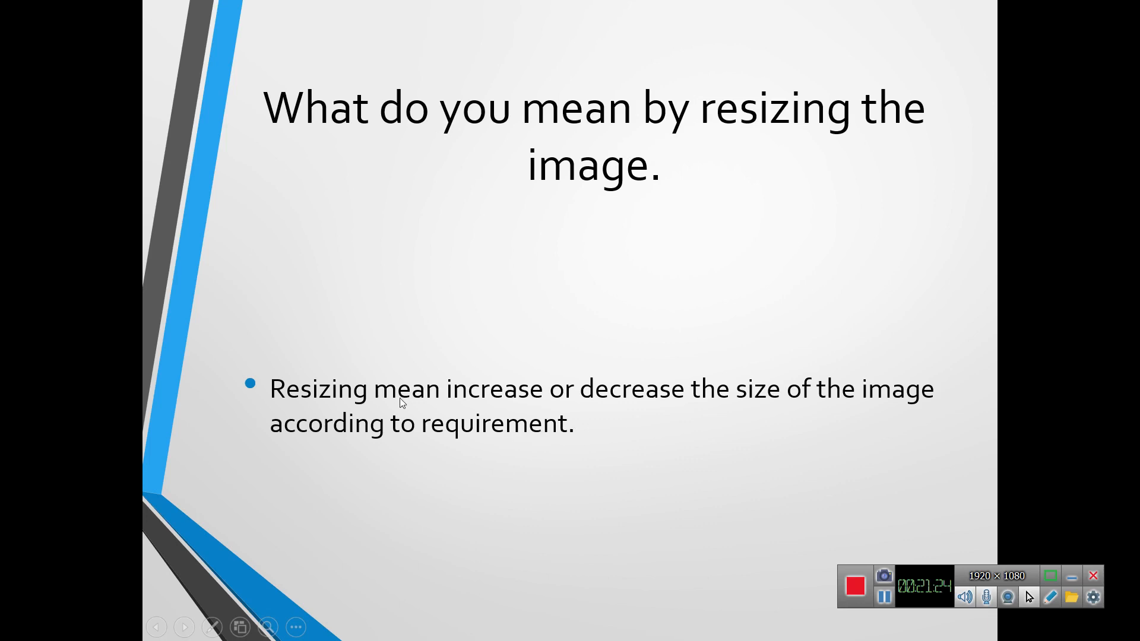
click(411, 311)
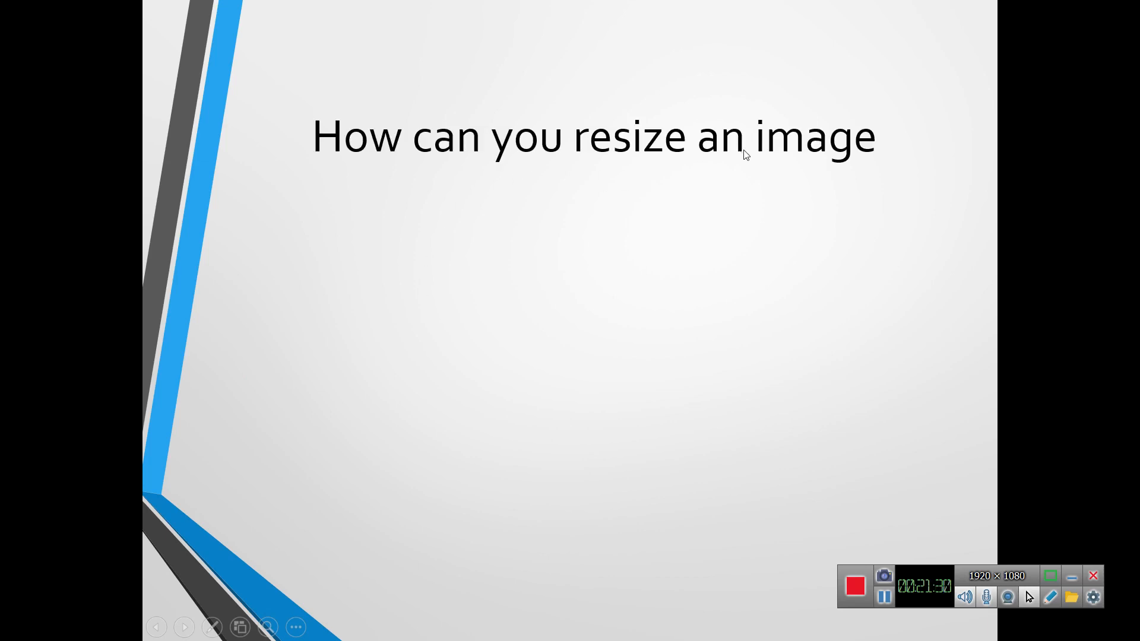
click(586, 202)
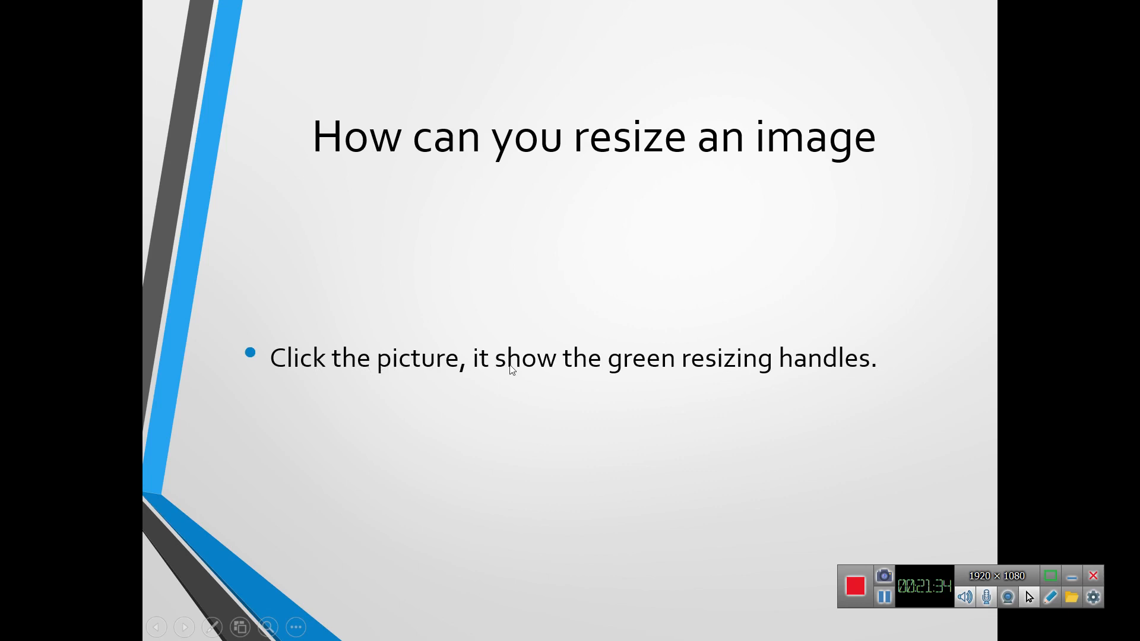
click(548, 309)
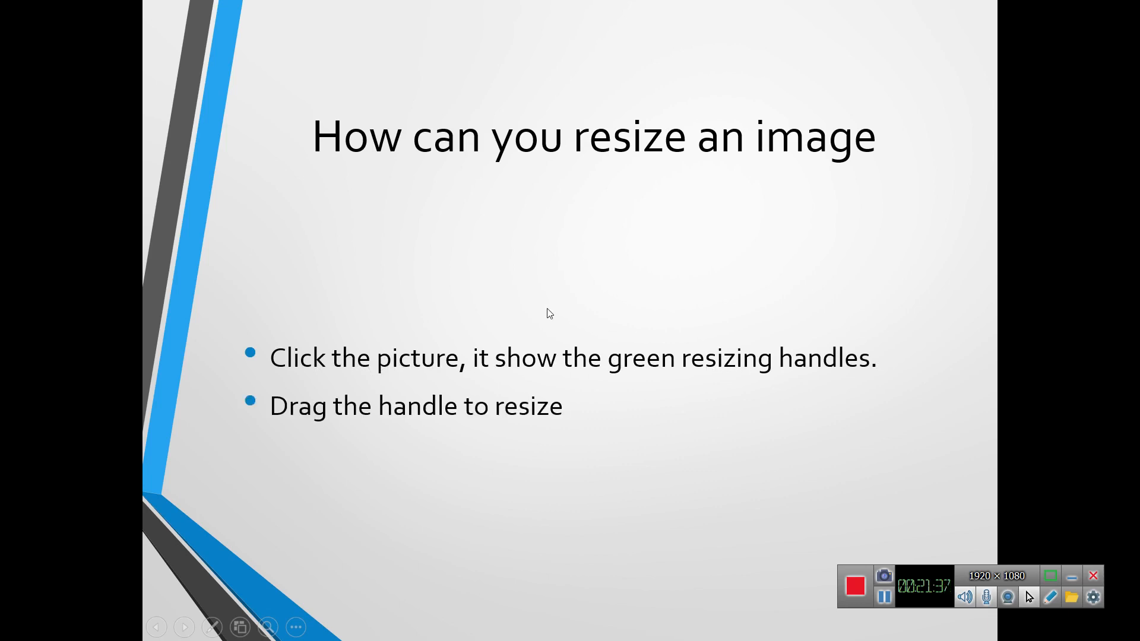
click(527, 420)
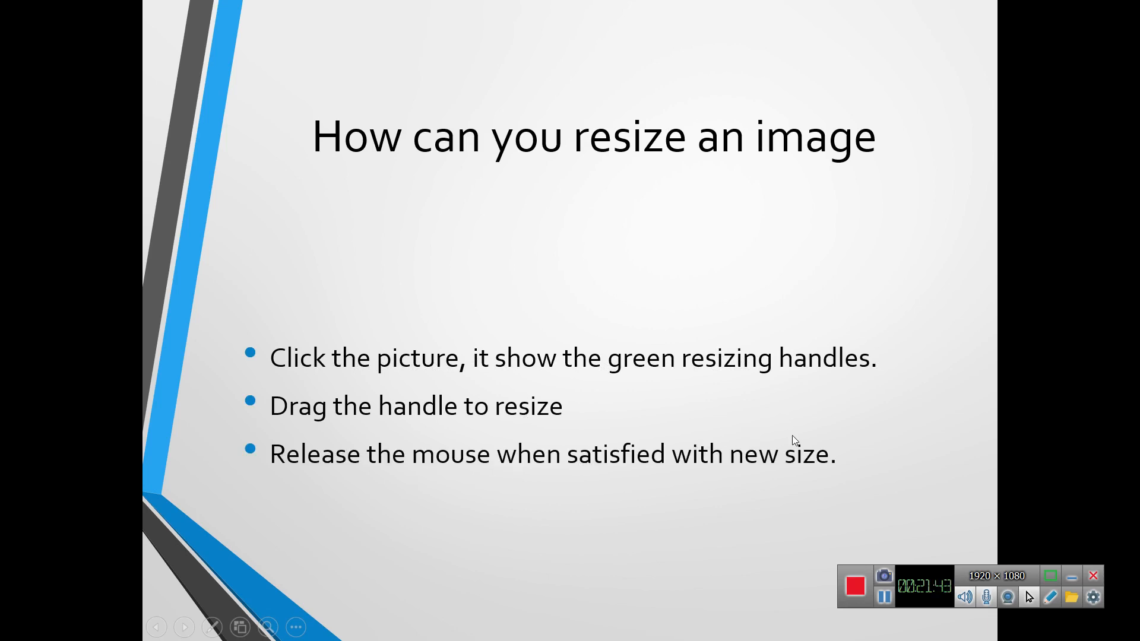
Switch back to OpenOffice Writer and enlarge the picture with its resizing handles to about 5 inches wide and 4.5 inches high
key(alt+Tab)
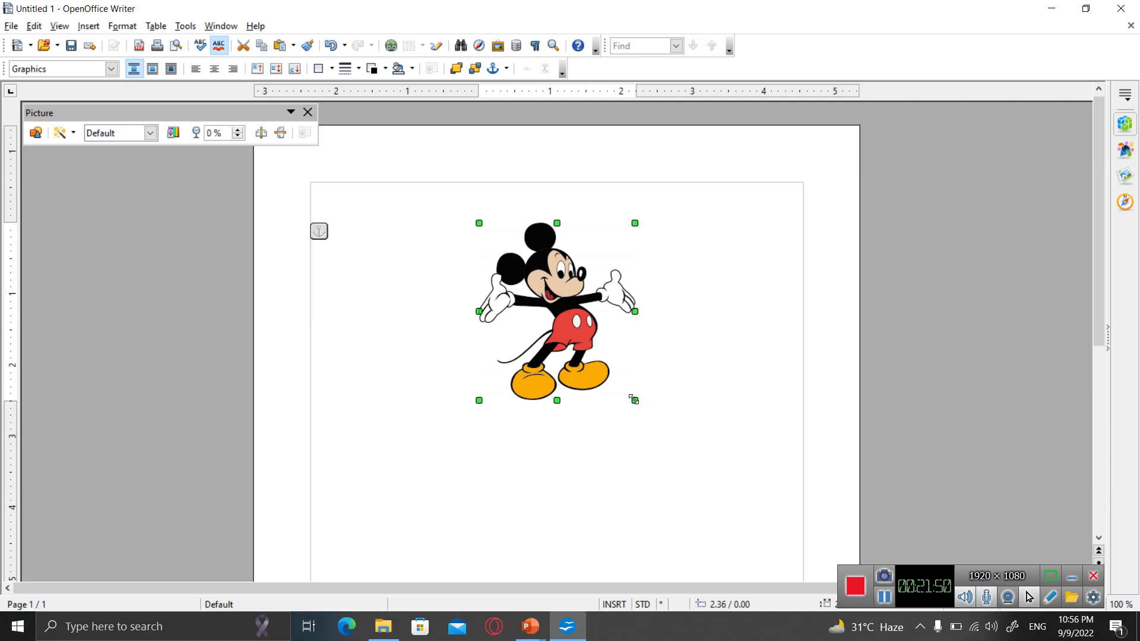
drag(634, 400, 745, 474)
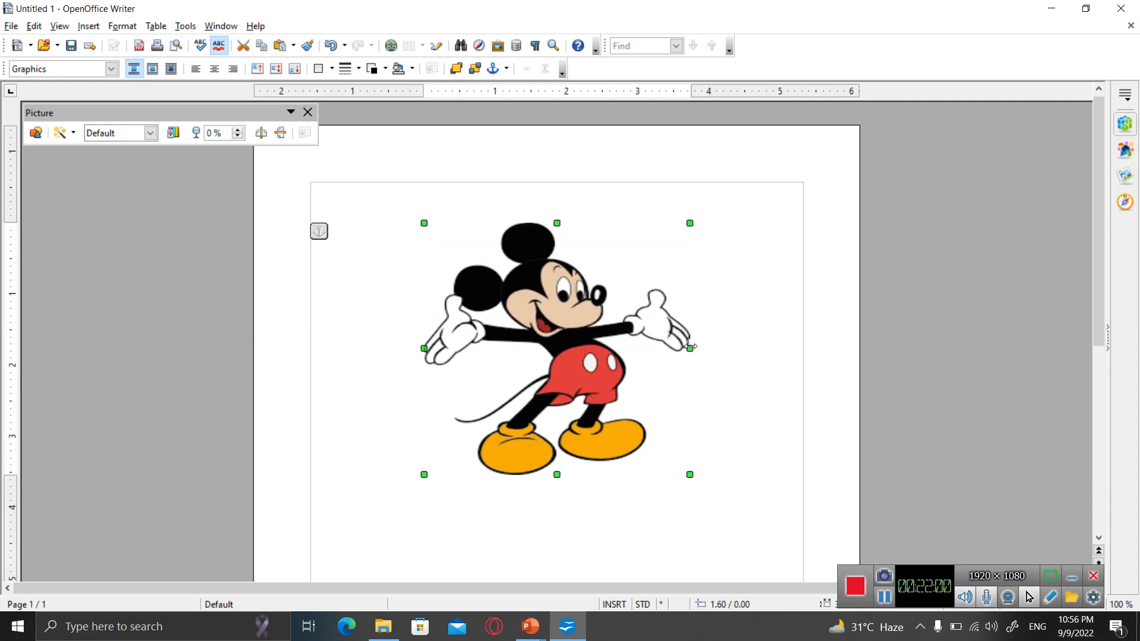
drag(691, 348, 741, 359)
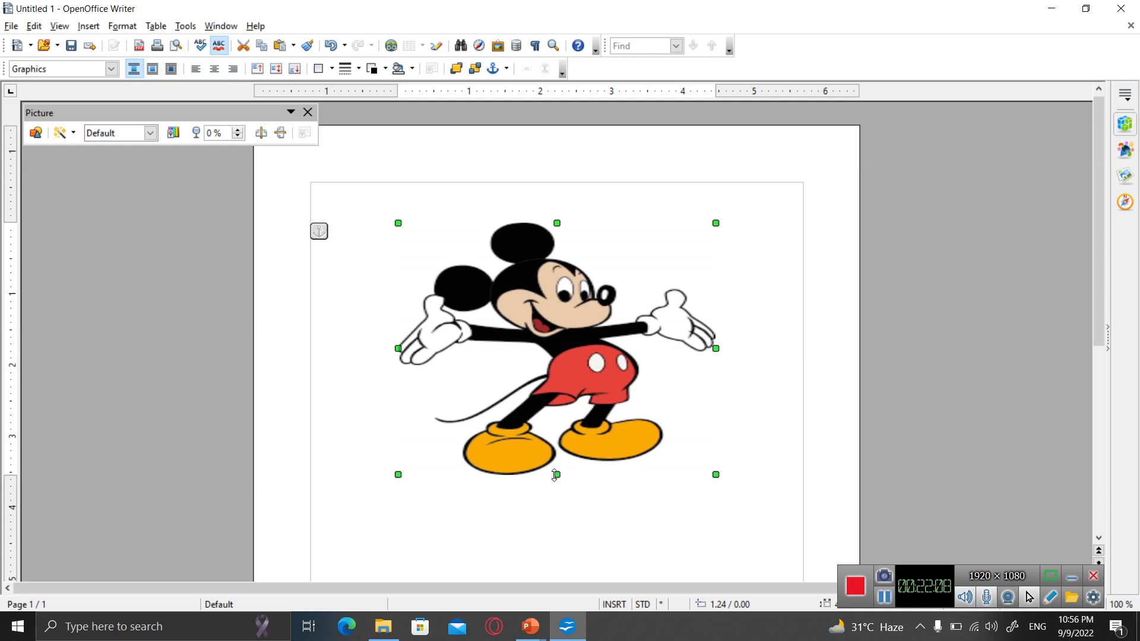
drag(555, 475, 556, 514)
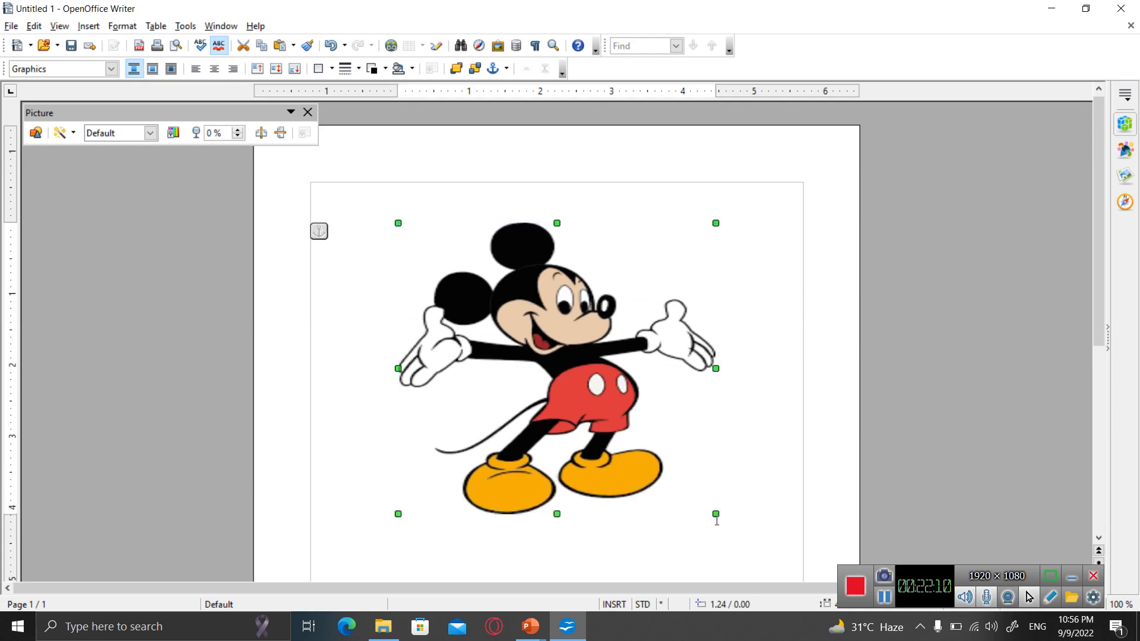
drag(716, 515, 750, 540)
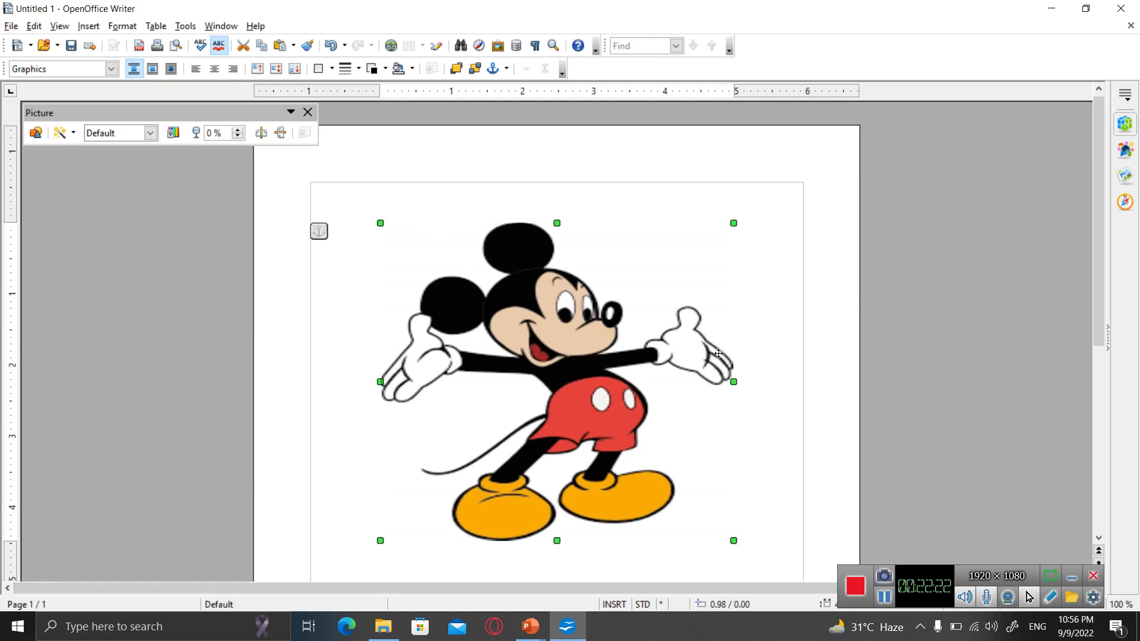
Return to the PowerPoint slide show and reveal the answer on the slide about opening the drawing toolbar
key(alt+Tab)
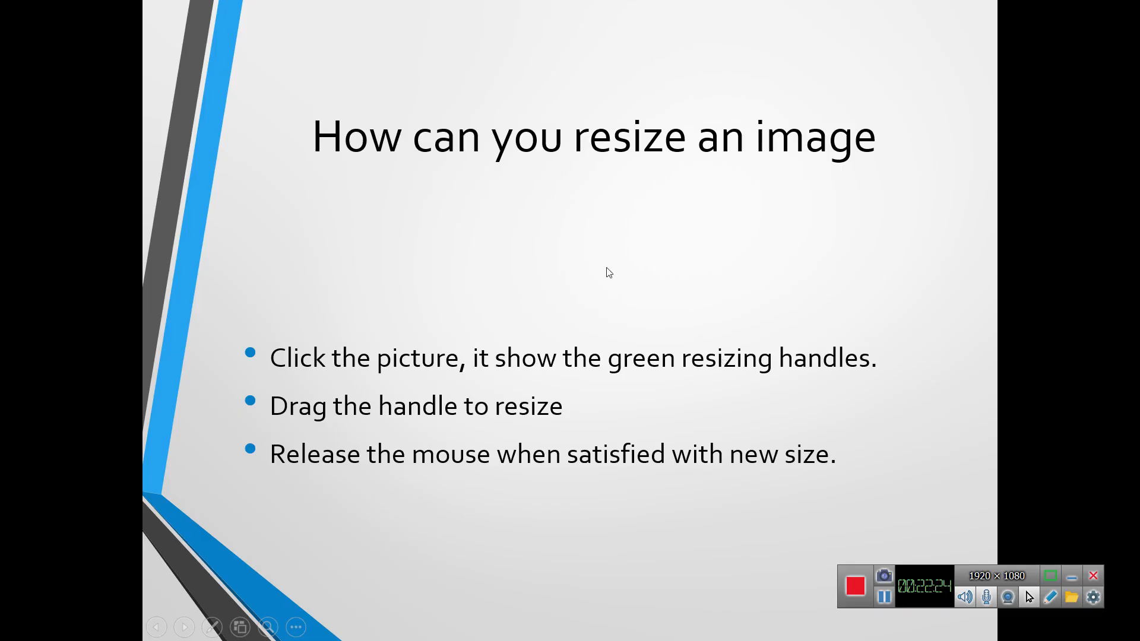
click(424, 308)
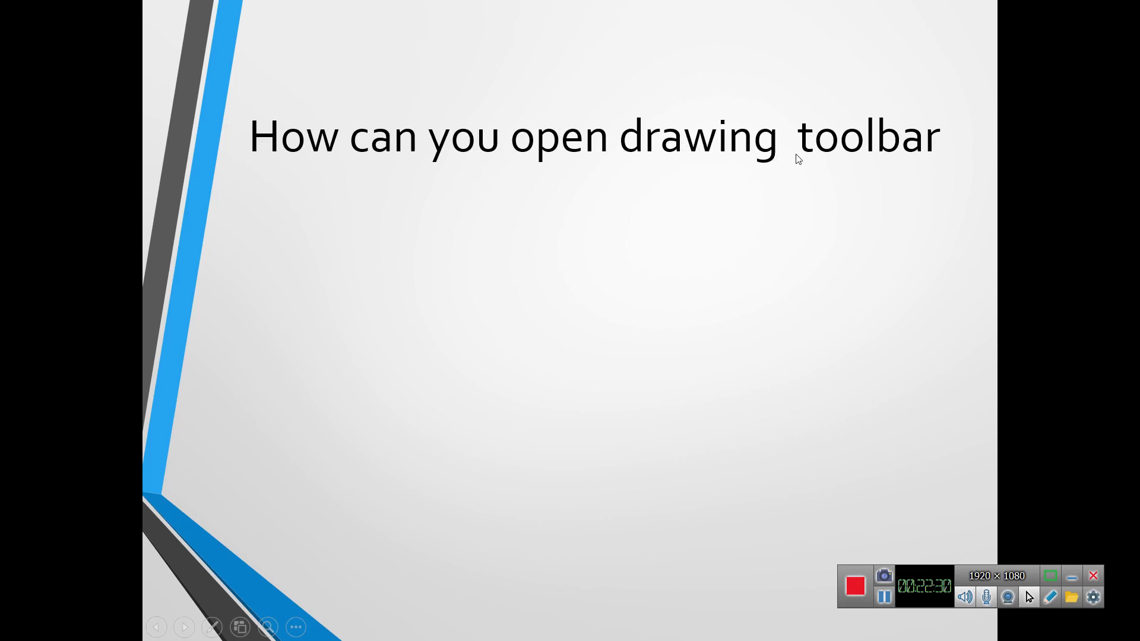
click(661, 229)
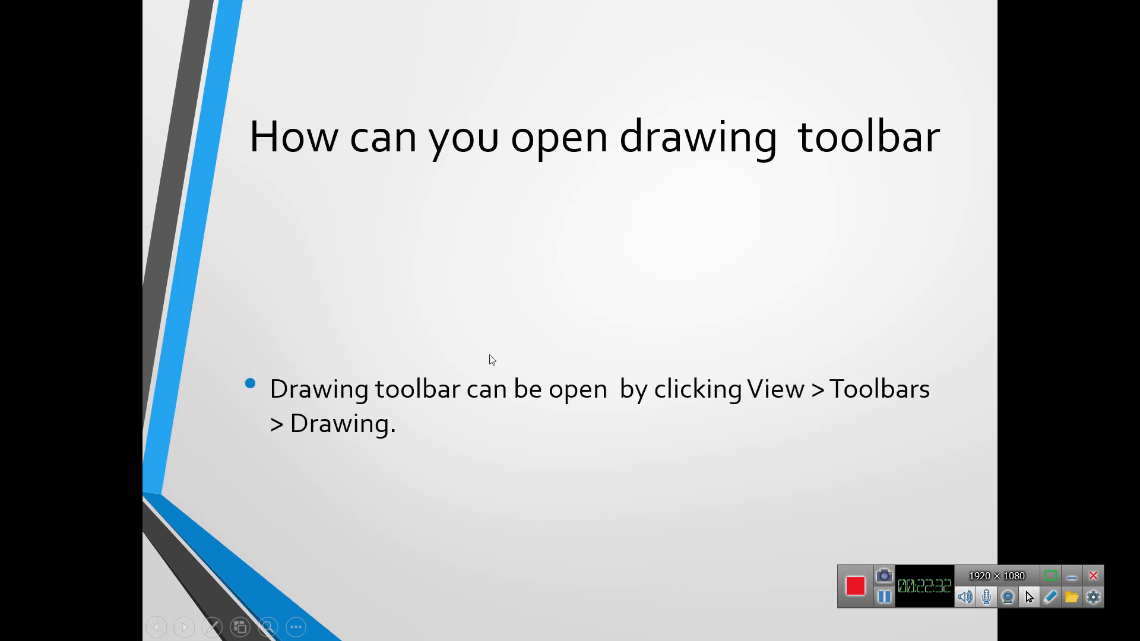